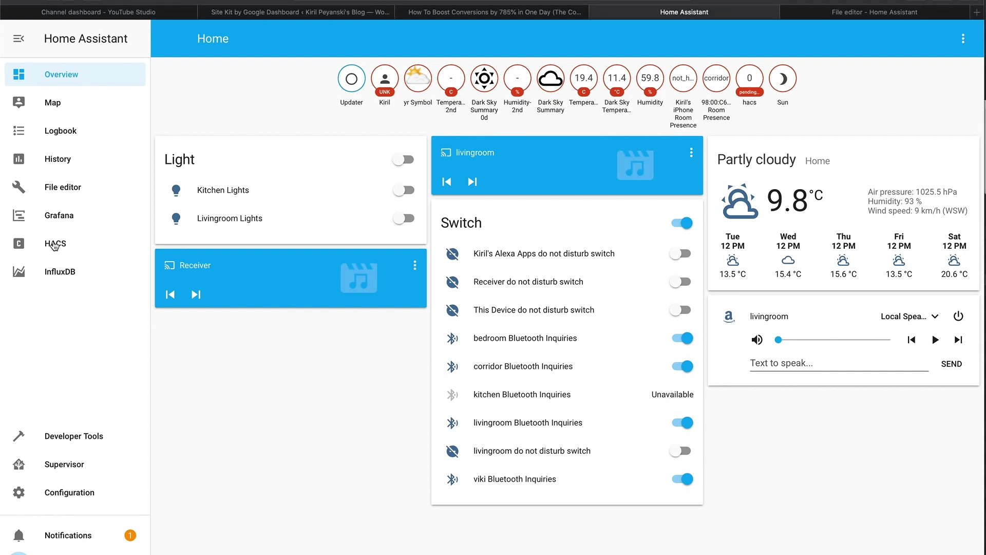
Open HACS from the sidebar and show its Integrations tab.
{"action": "left_click", "coordinate": [55, 244]}
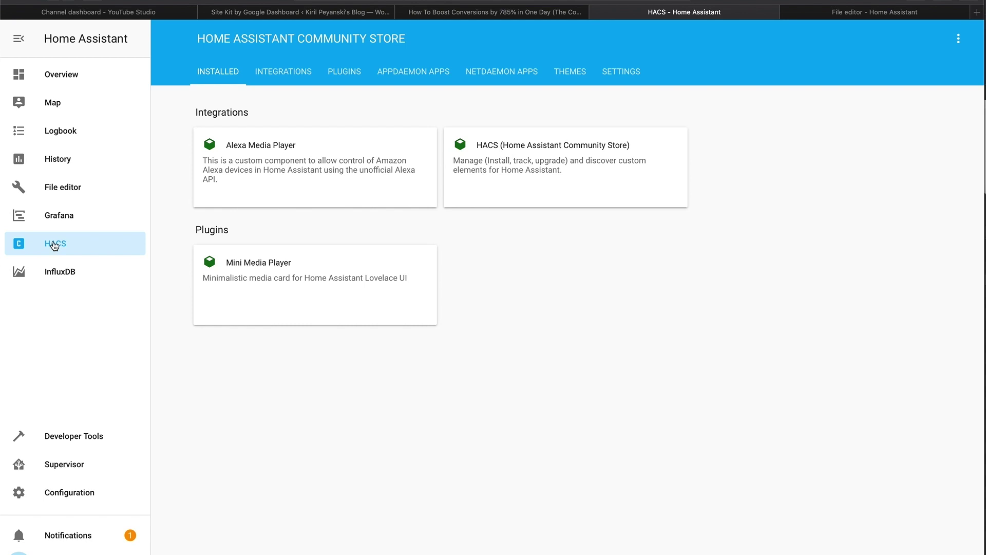
{"action": "left_click", "coordinate": [288, 75]}
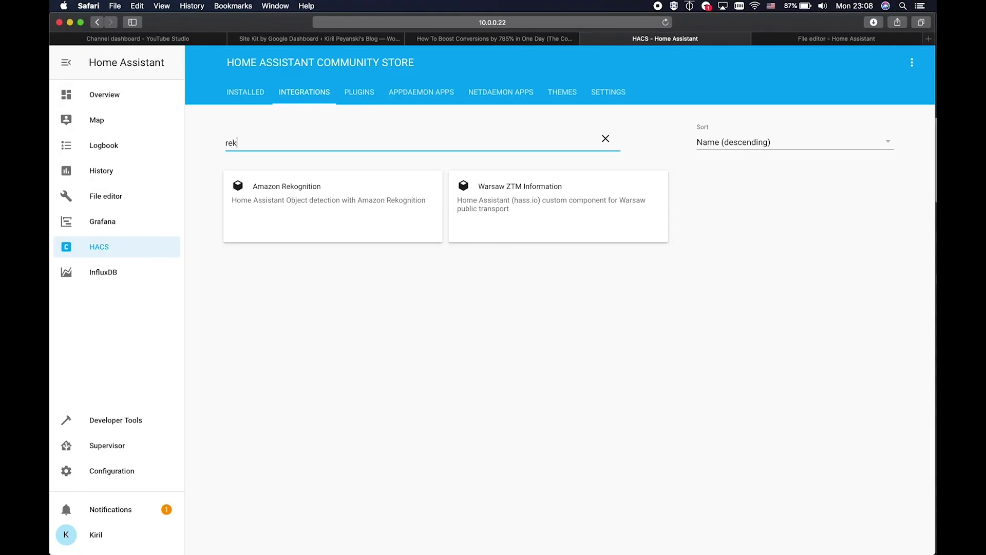
Install Amazon Rekognition v1.3 from HACS and open its repository in a new tab.
{"action": "left_click", "coordinate": [290, 202]}
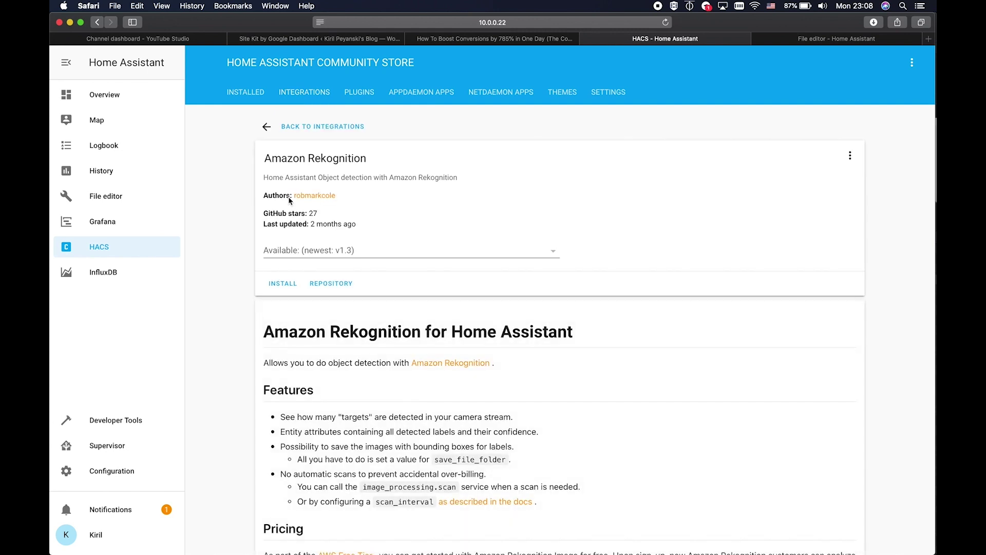
{"action": "left_click", "coordinate": [289, 288]}
{"action": "scroll", "coordinate": [395, 324], "scroll_direction": "down", "scroll_amount": 8}
{"action": "scroll", "coordinate": [394, 324], "scroll_direction": "up", "scroll_amount": 8}
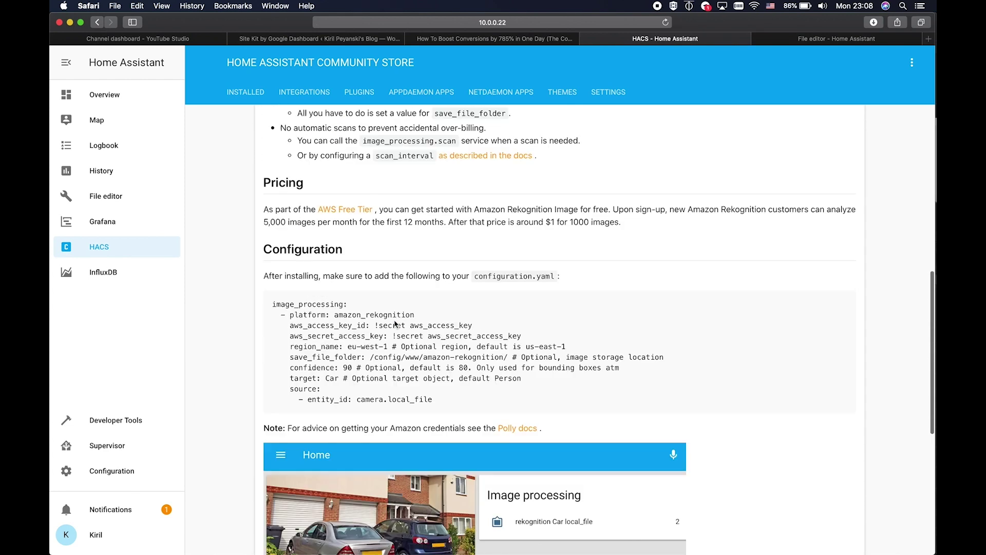
{"action": "scroll", "coordinate": [395, 324], "scroll_direction": "down", "scroll_amount": 1}
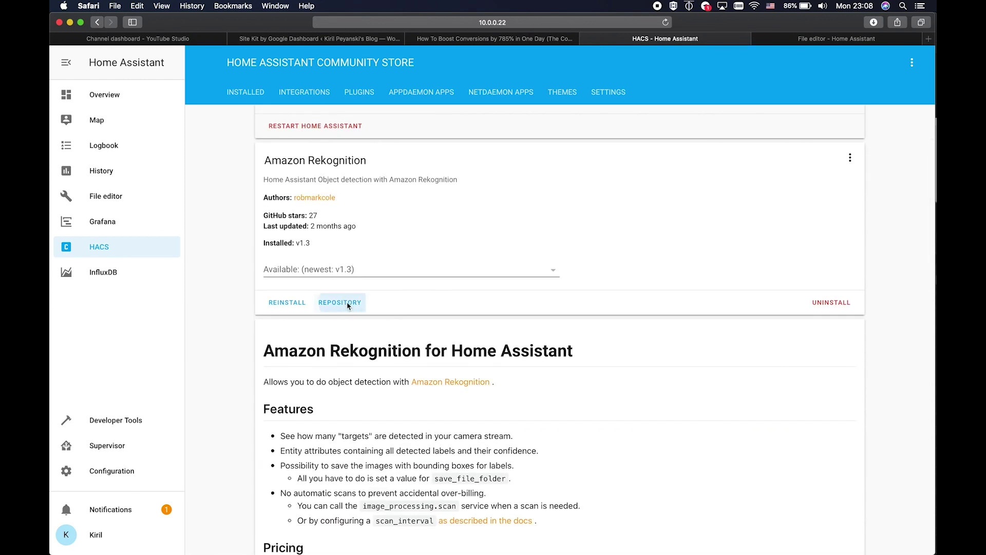
{"action": "right_click", "coordinate": [349, 306]}
{"action": "left_click", "coordinate": [366, 307]}
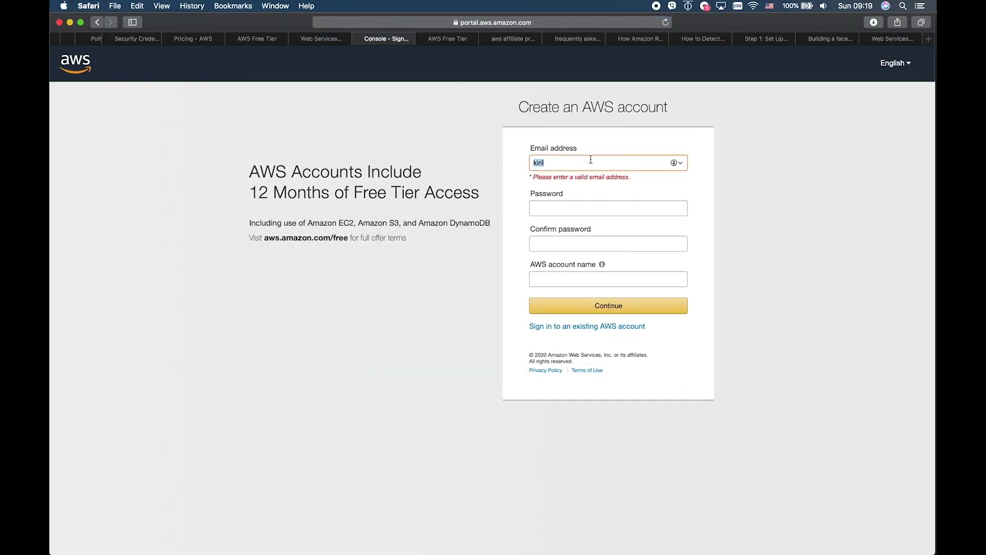
Fill in the sign-up e-mail, a suggested generated password and the account name.
{"action": "left_click", "coordinate": [555, 24]}
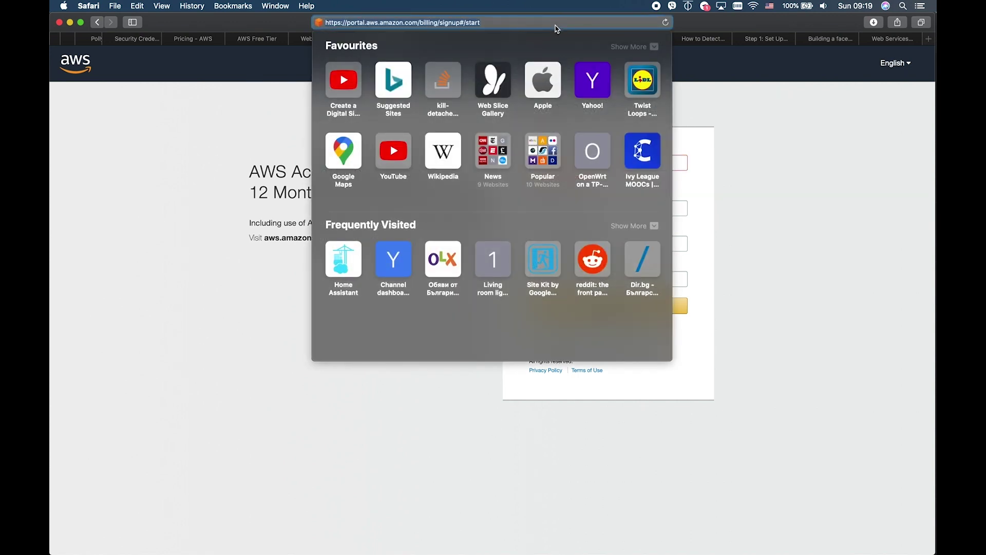
{"action": "left_click", "coordinate": [744, 174]}
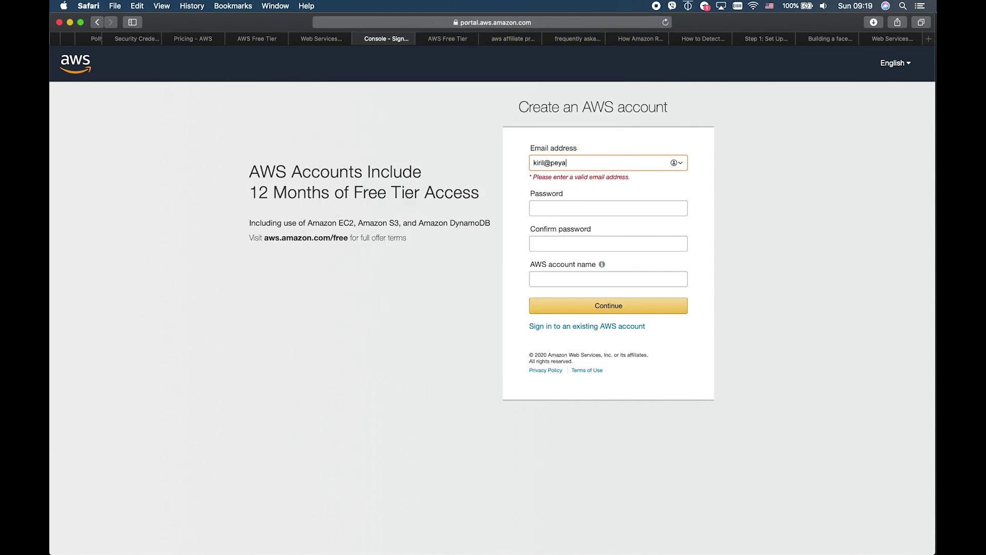
{"action": "type", "text": "i.com"}
{"action": "key", "text": "Tab"}
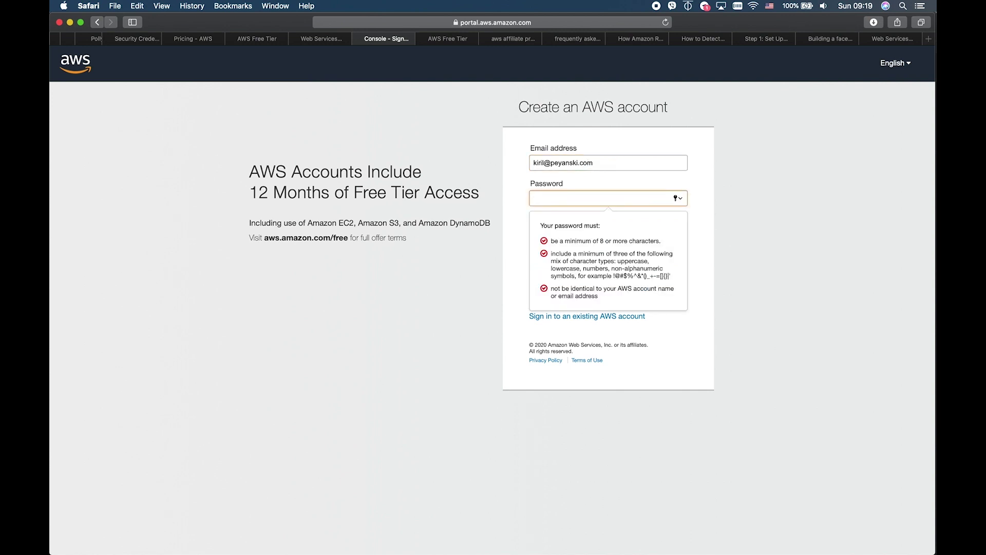
{"action": "left_click", "coordinate": [679, 199]}
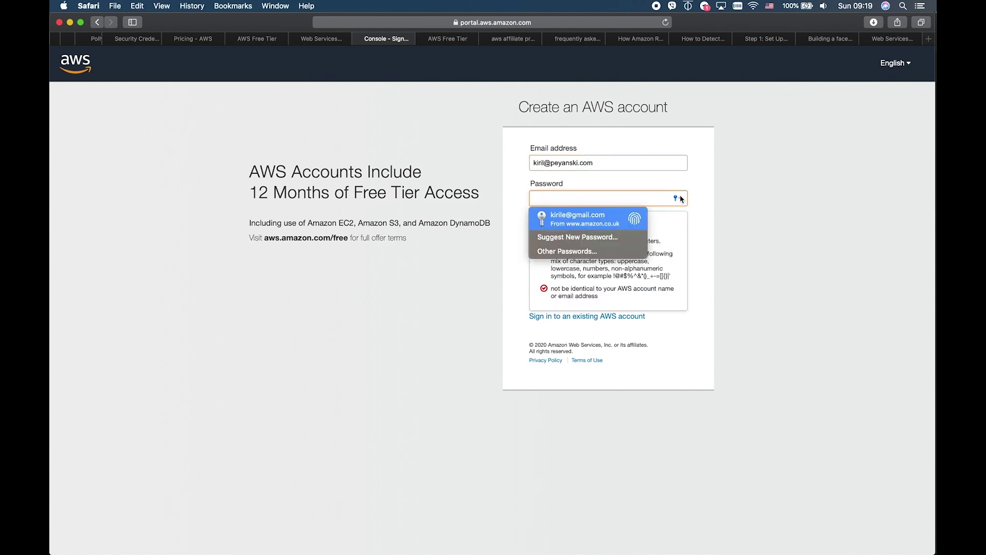
{"action": "left_click", "coordinate": [620, 242]}
{"action": "type", "text": "Peyanski"}
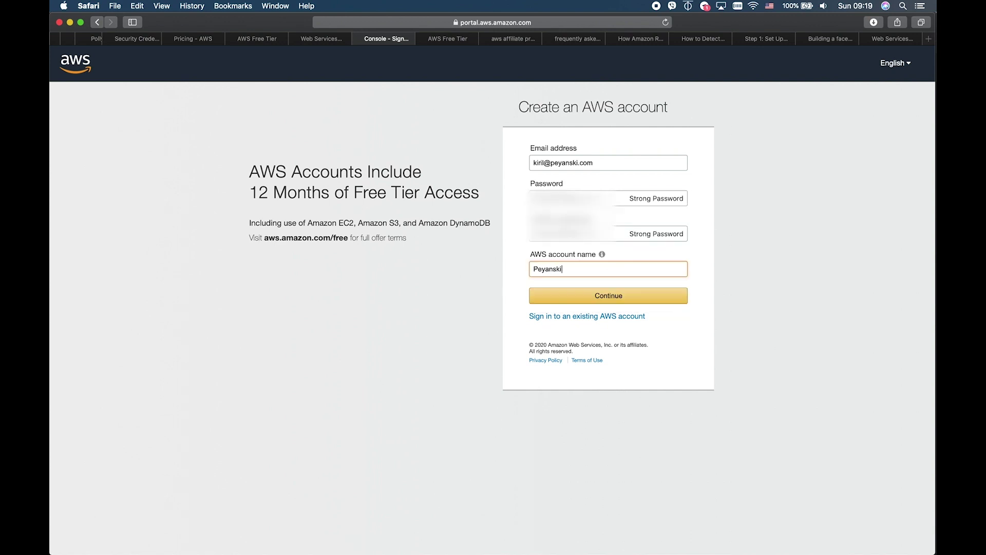
{"action": "left_click", "coordinate": [597, 298]}
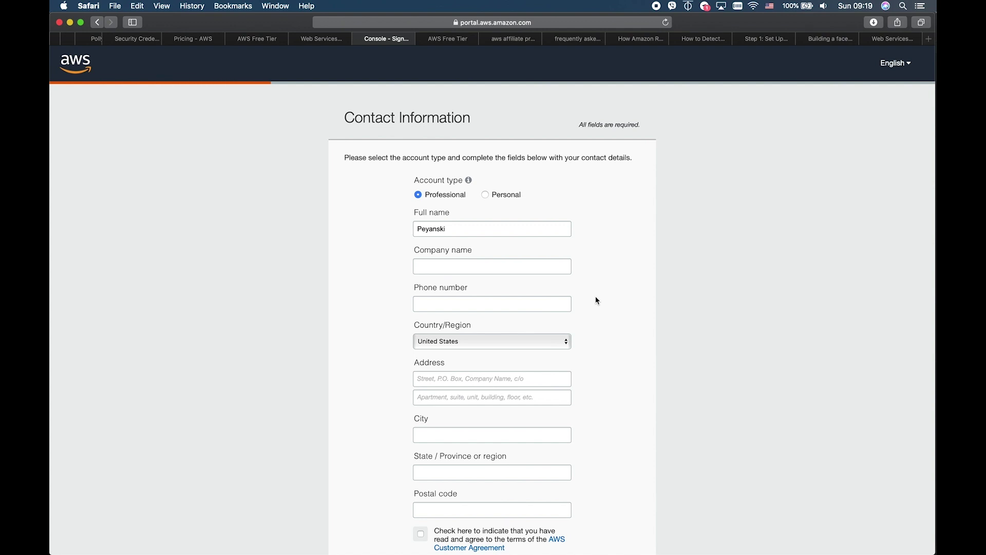
Choose a Personal account type with Bulgaria as the country/region.
{"action": "left_click", "coordinate": [496, 200]}
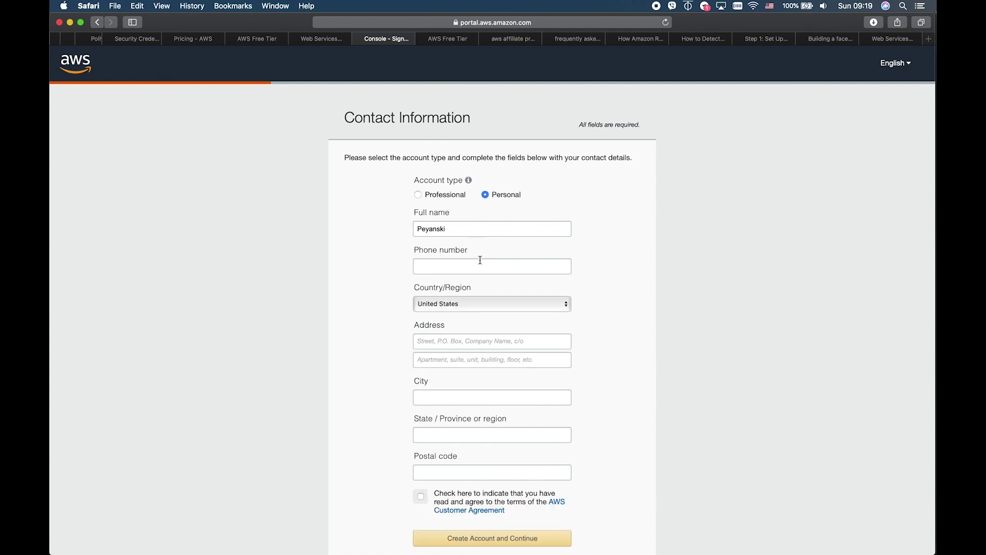
{"action": "scroll", "coordinate": [480, 260], "scroll_direction": "down", "scroll_amount": 3}
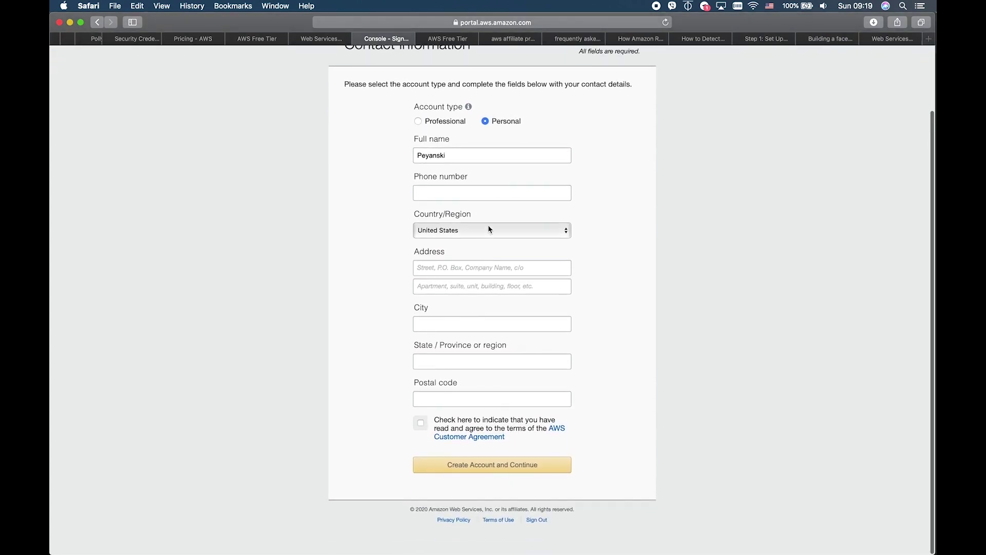
{"action": "left_click", "coordinate": [489, 227]}
{"action": "type", "text": "bul"}
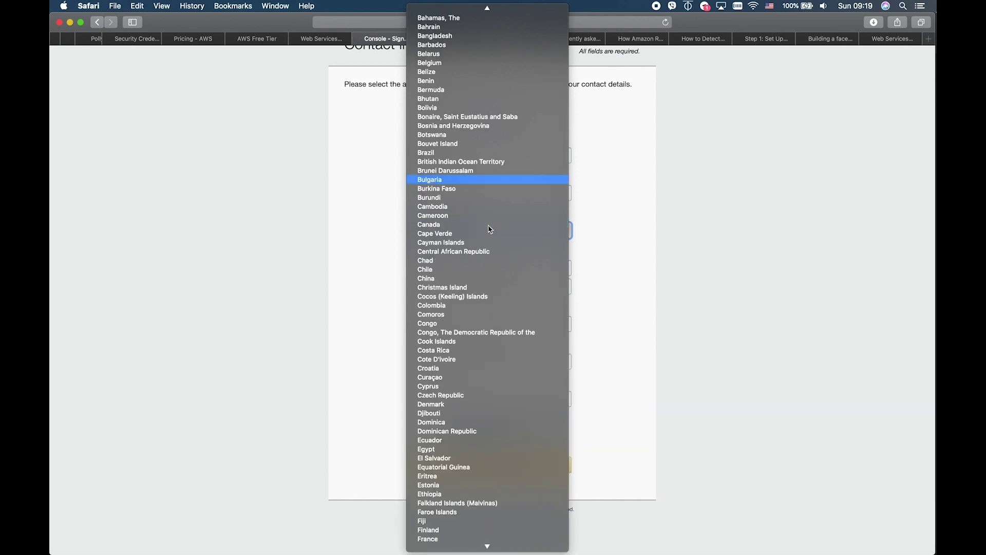
{"action": "key", "text": "Return"}
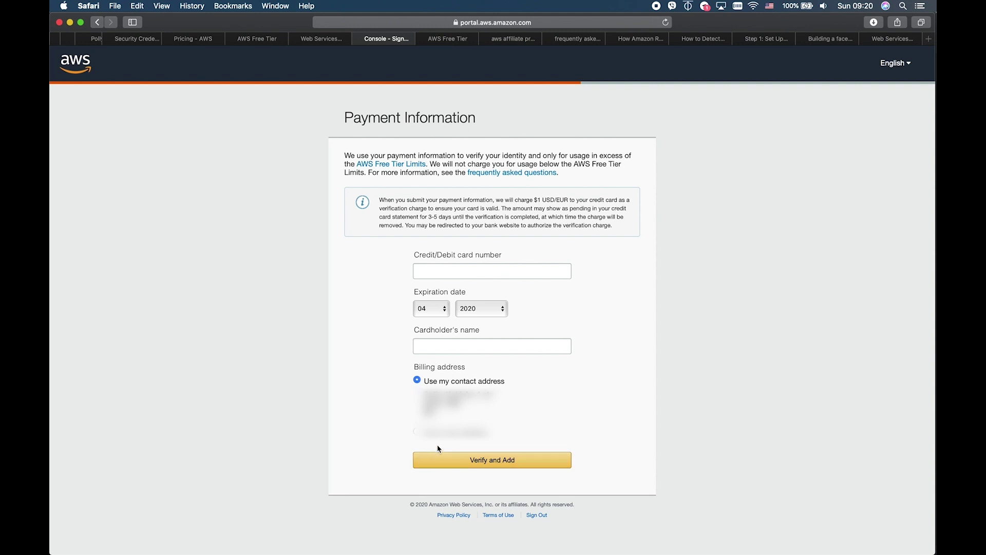
Enter the payment card details for verification.
{"action": "left_click", "coordinate": [465, 272]}
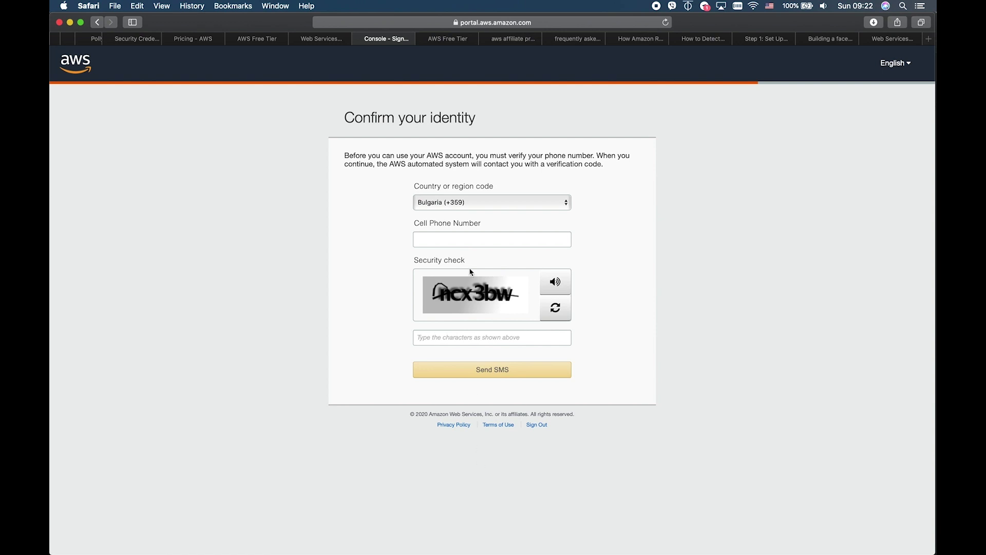
{"action": "type", "text": "8"}
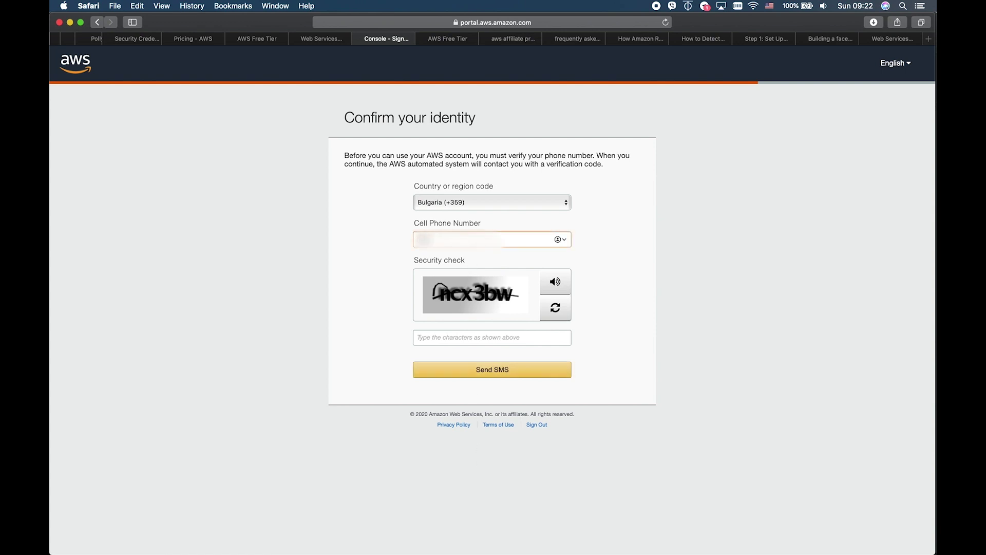
{"action": "key", "text": "XF86AudioRaiseVolume"}
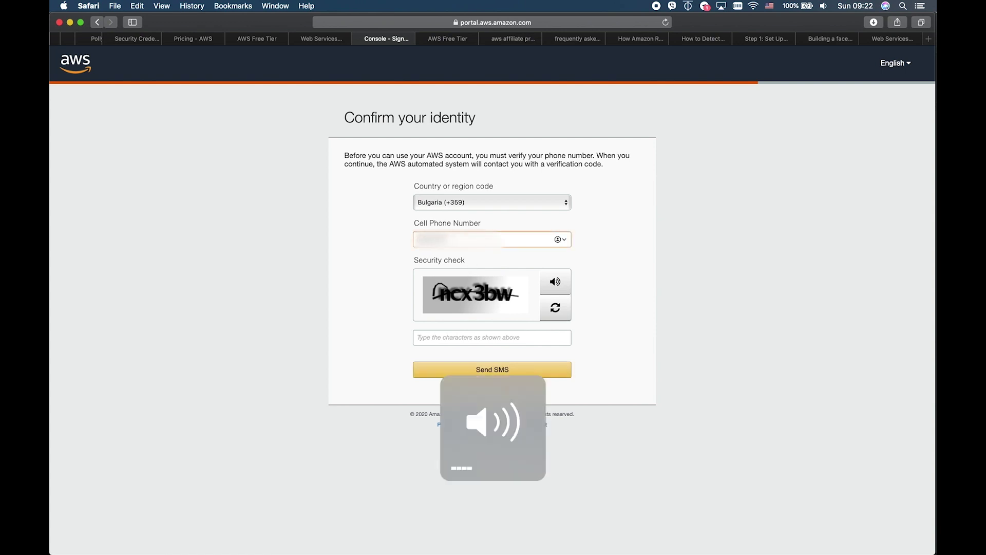
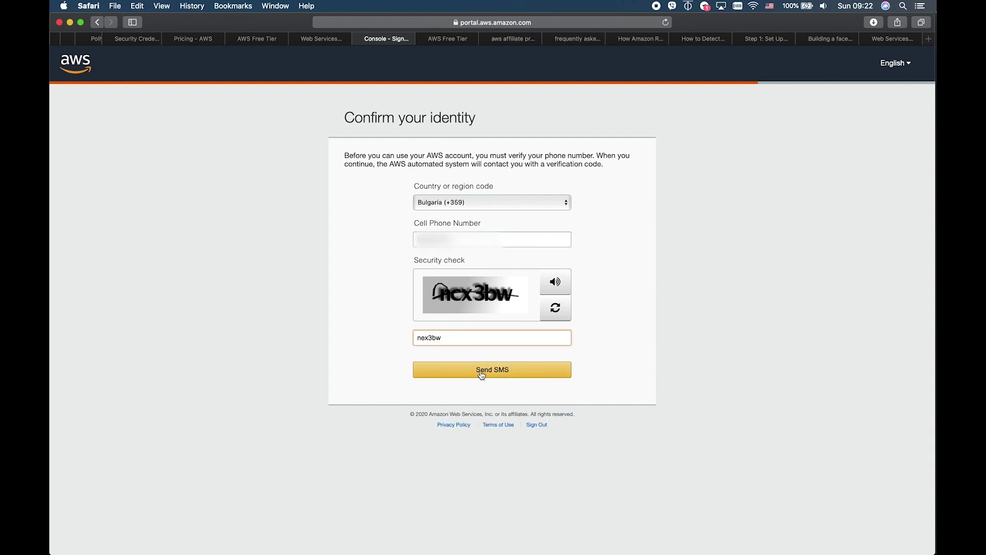
Verify the phone number with the SMS code and pick the free Basic support plan.
{"action": "left_click", "coordinate": [482, 375]}
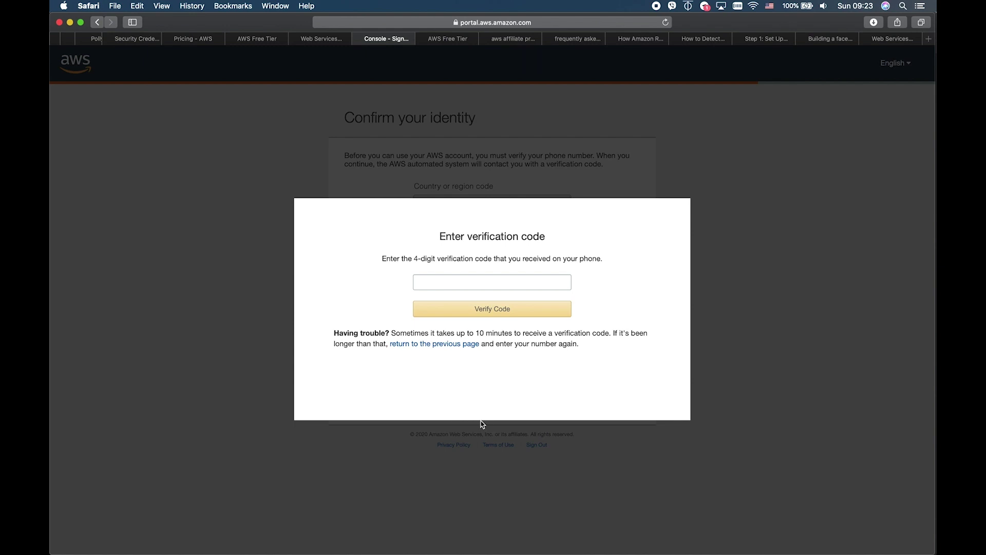
{"action": "left_click", "coordinate": [497, 278]}
{"action": "left_click", "coordinate": [515, 311]}
{"action": "left_click", "coordinate": [514, 365]}
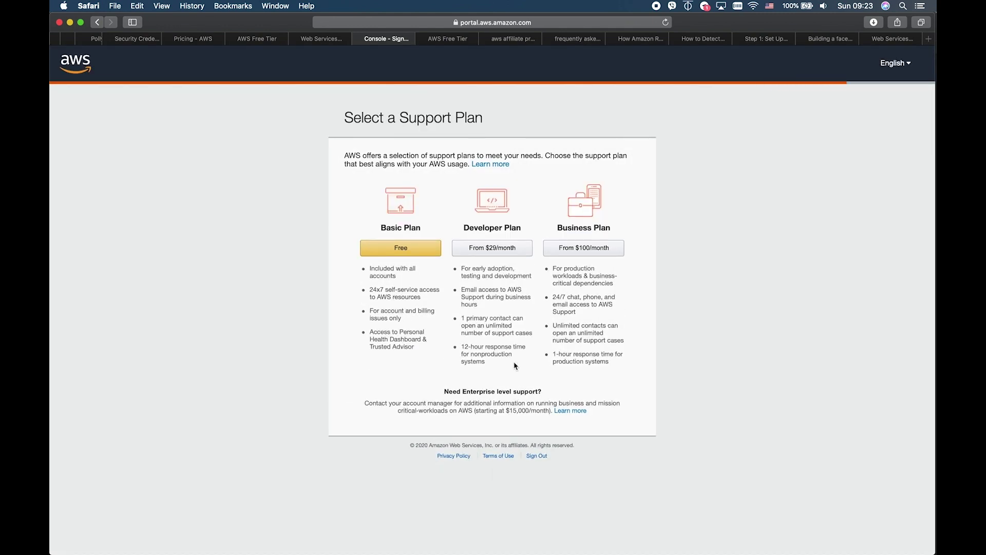
{"action": "left_click", "coordinate": [399, 250]}
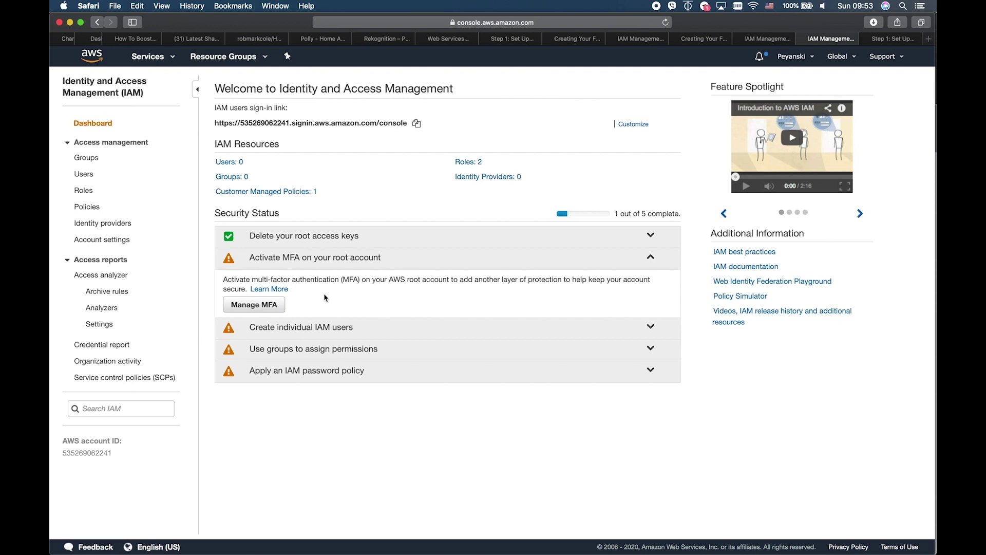
Start a new IAM user, give it a name and enable programmatic access.
{"action": "left_click", "coordinate": [301, 329]}
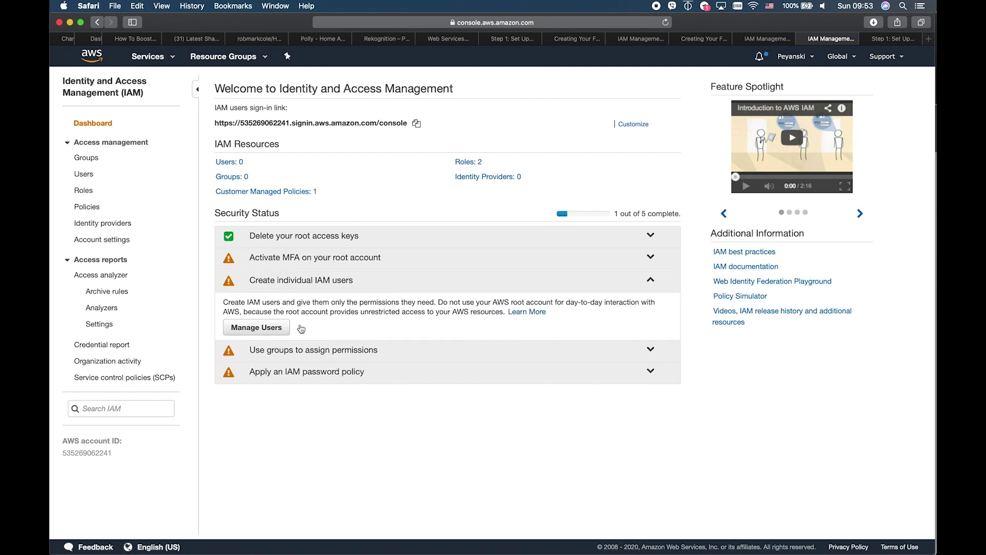
{"action": "left_click", "coordinate": [274, 329]}
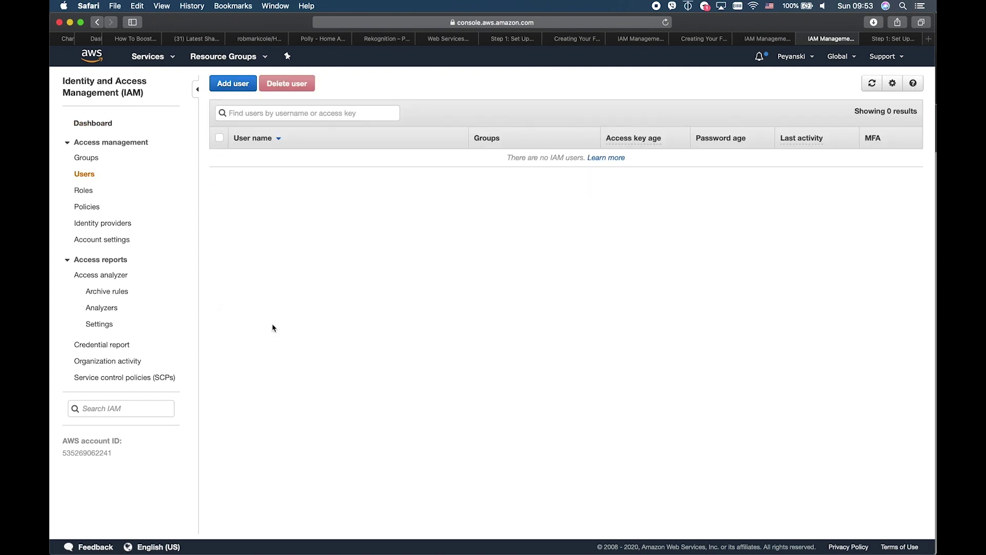
{"action": "left_click", "coordinate": [219, 86]}
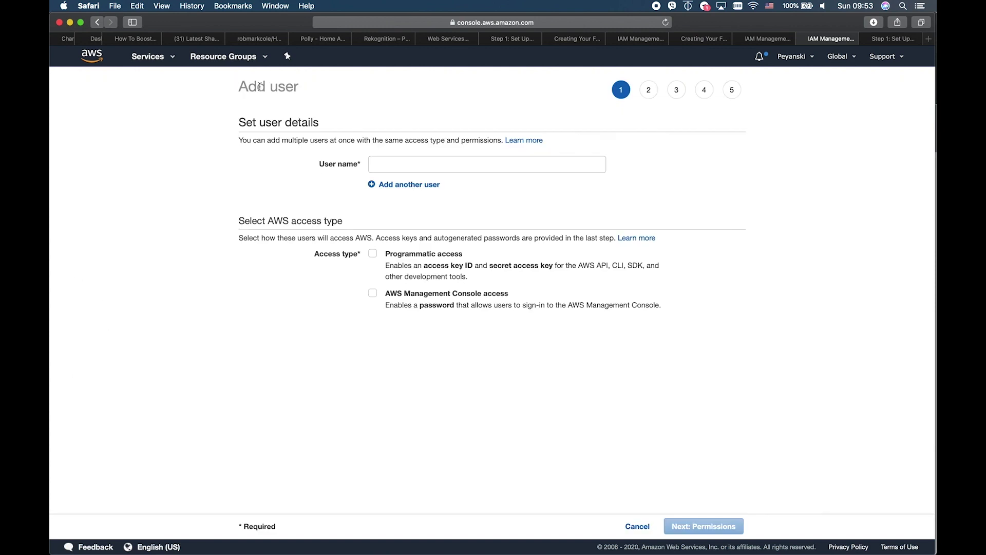
{"action": "left_click", "coordinate": [374, 163]}
{"action": "type", "text": "peyanski"}
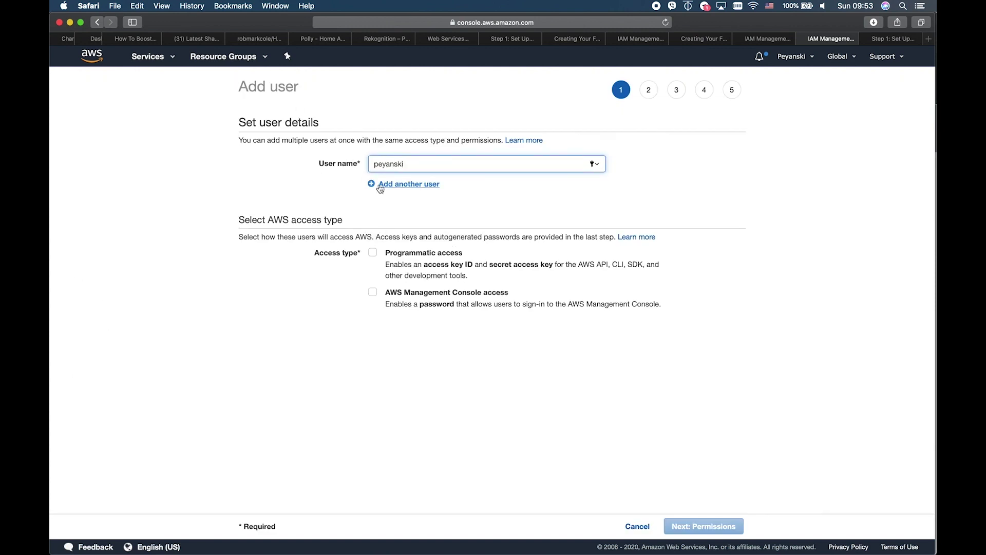
{"action": "left_click", "coordinate": [376, 255]}
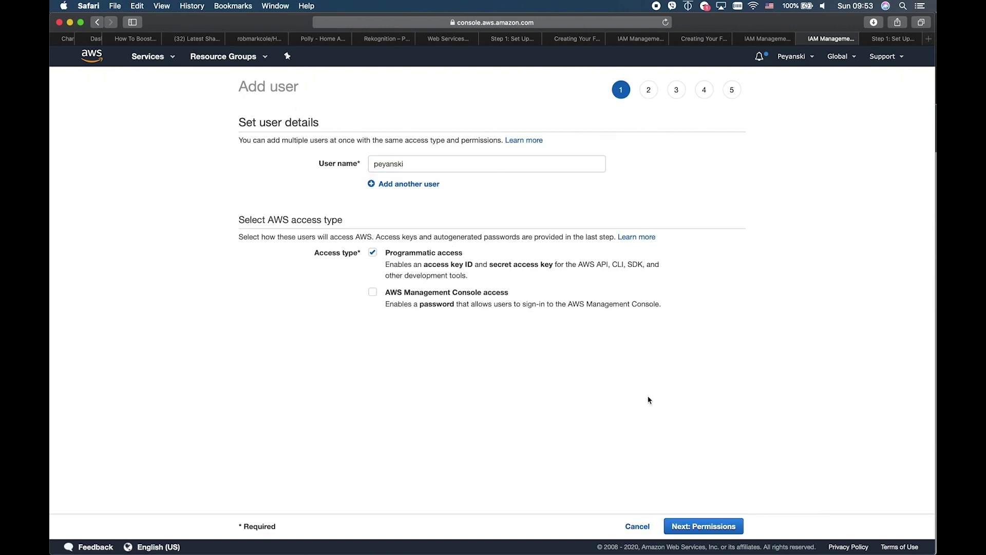
{"action": "left_click", "coordinate": [687, 525]}
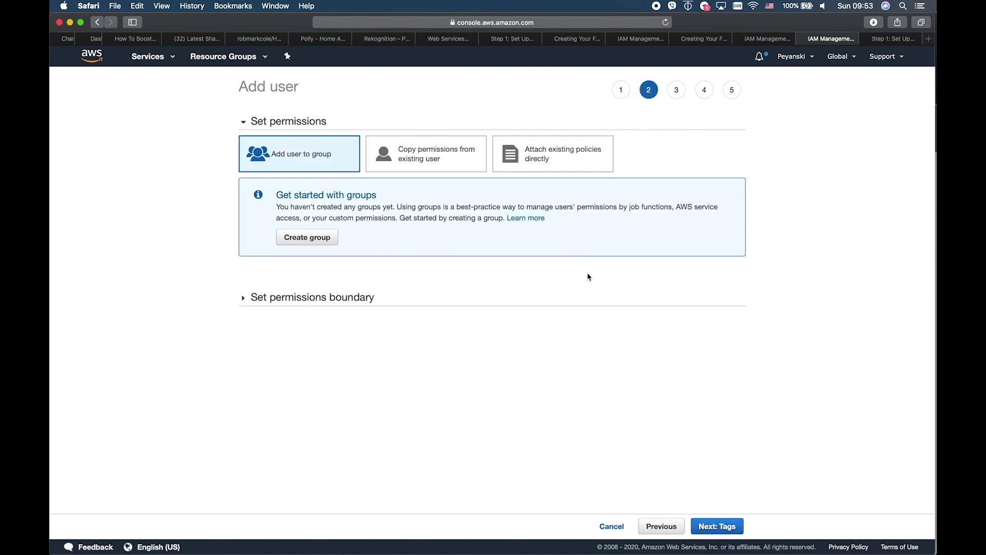
Attach the AmazonRekognitionFullAccess policy, skip tags and create the user.
{"action": "left_click", "coordinate": [565, 150]}
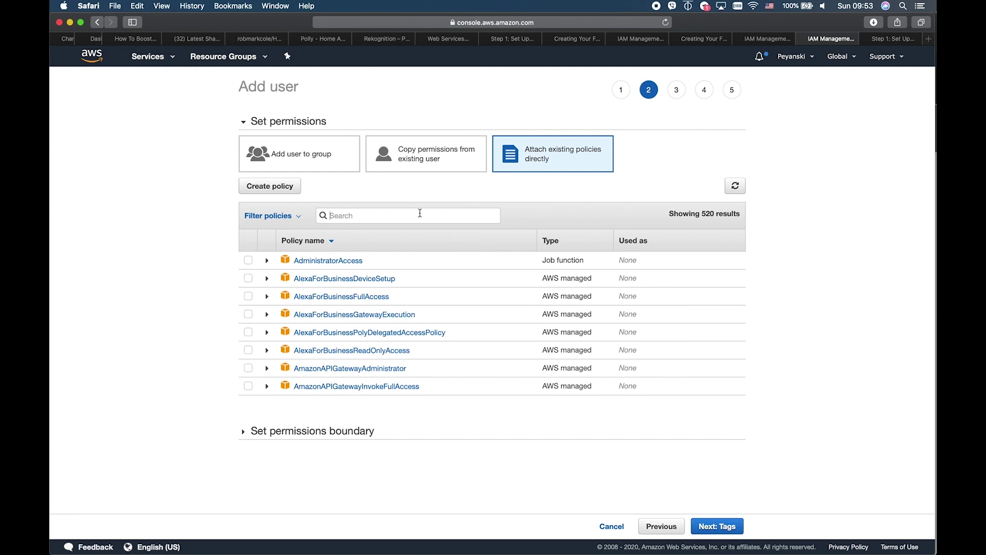
{"action": "key", "text": "BackSpace"}
{"action": "type", "text": "reko"}
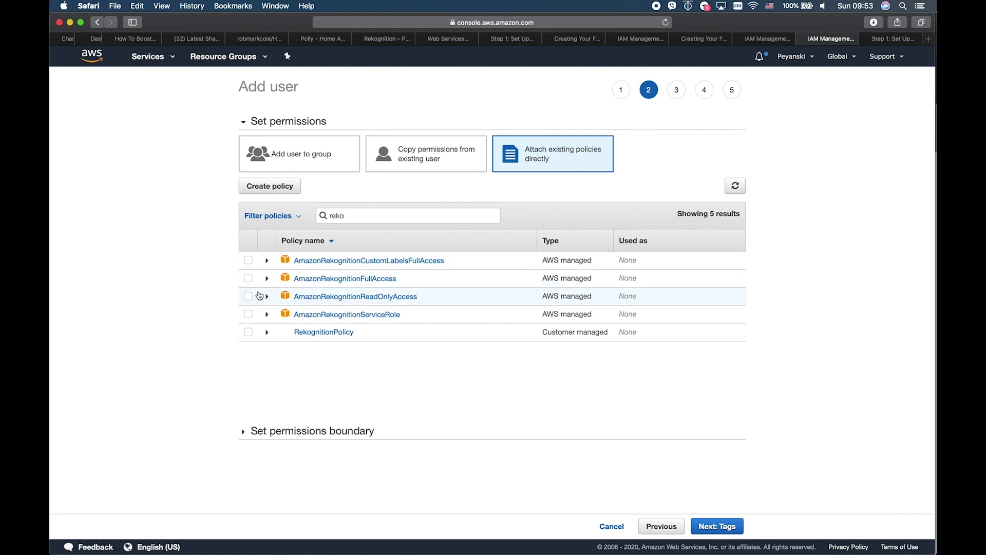
{"action": "left_click", "coordinate": [249, 279]}
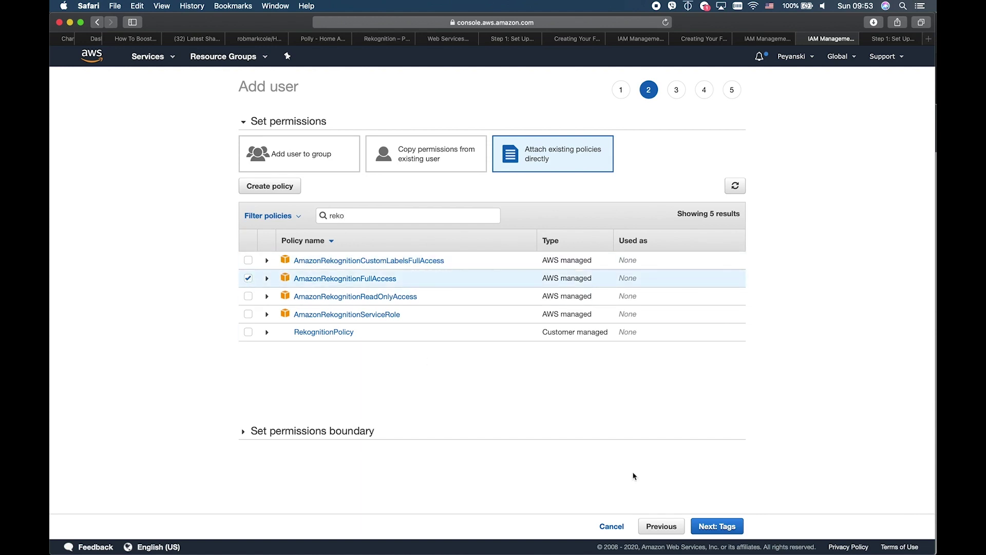
{"action": "left_click", "coordinate": [711, 522]}
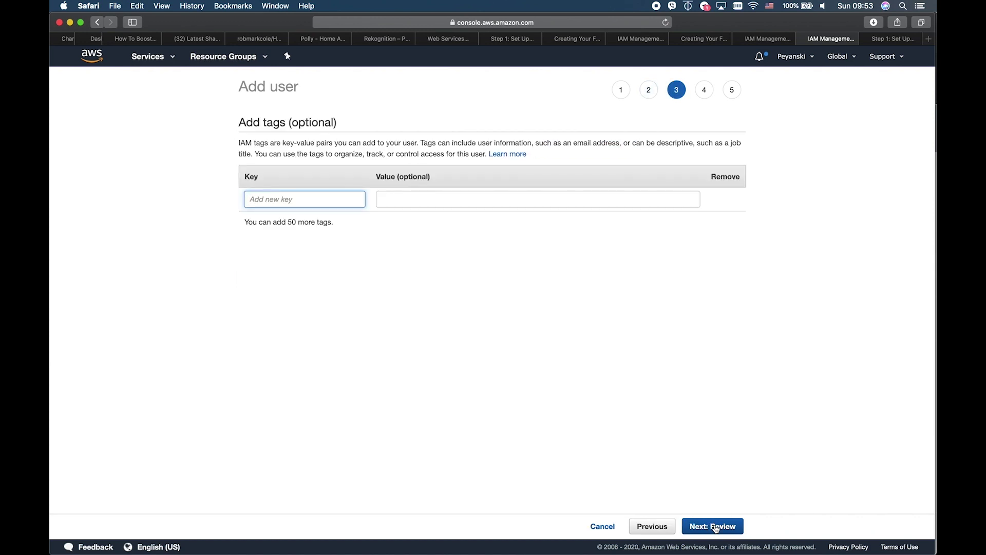
{"action": "left_click", "coordinate": [715, 527]}
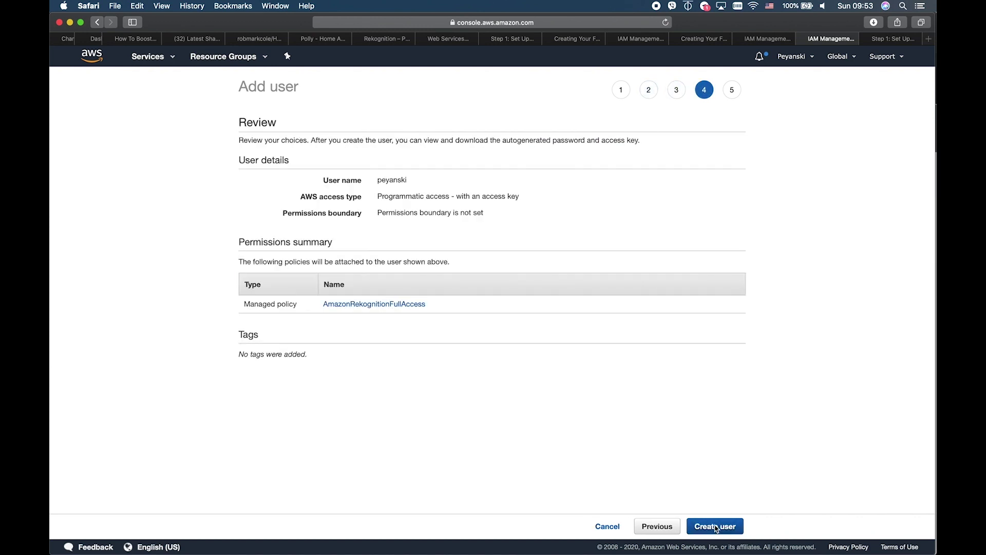
{"action": "left_click", "coordinate": [716, 528]}
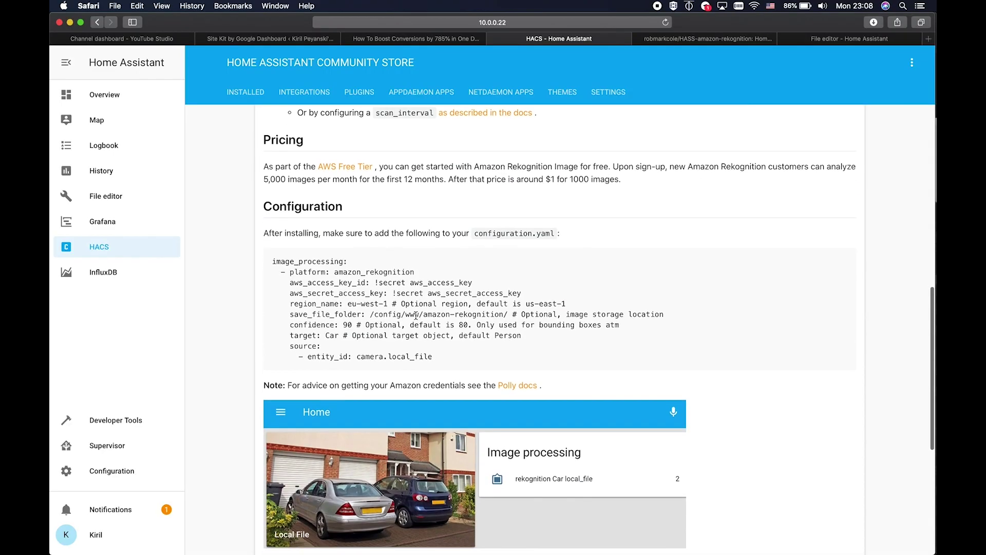
Open /config/configuration.yaml in the Home Assistant File editor.
{"action": "scroll", "coordinate": [416, 316], "scroll_direction": "up", "scroll_amount": 7}
{"action": "scroll", "coordinate": [417, 317], "scroll_direction": "up", "scroll_amount": 3}
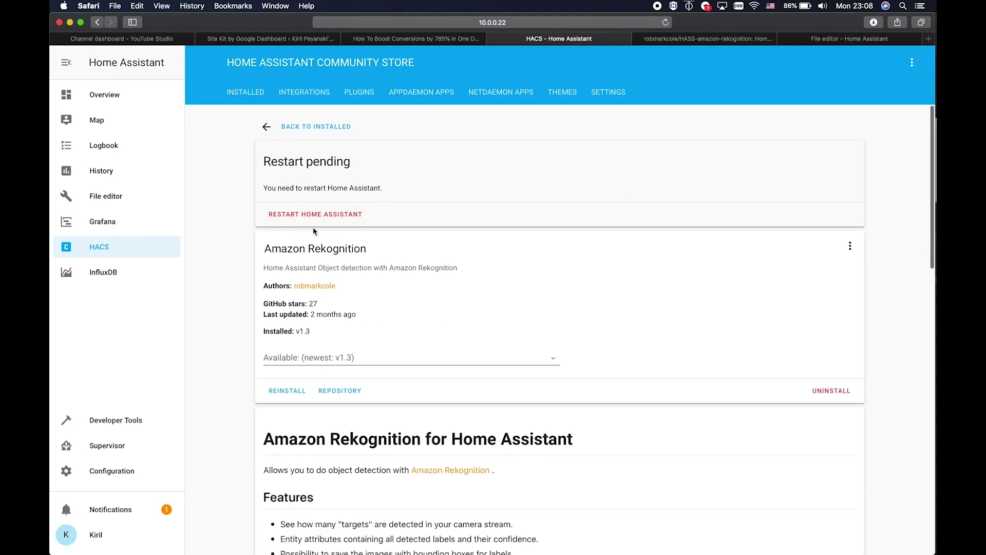
{"action": "scroll", "coordinate": [381, 312], "scroll_direction": "down", "scroll_amount": 8}
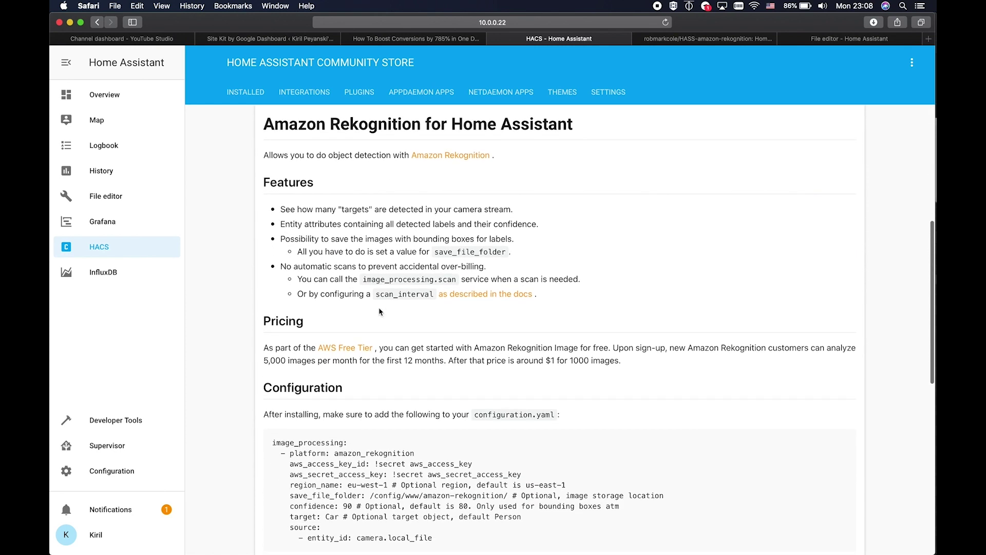
{"action": "scroll", "coordinate": [380, 311], "scroll_direction": "up", "scroll_amount": 5}
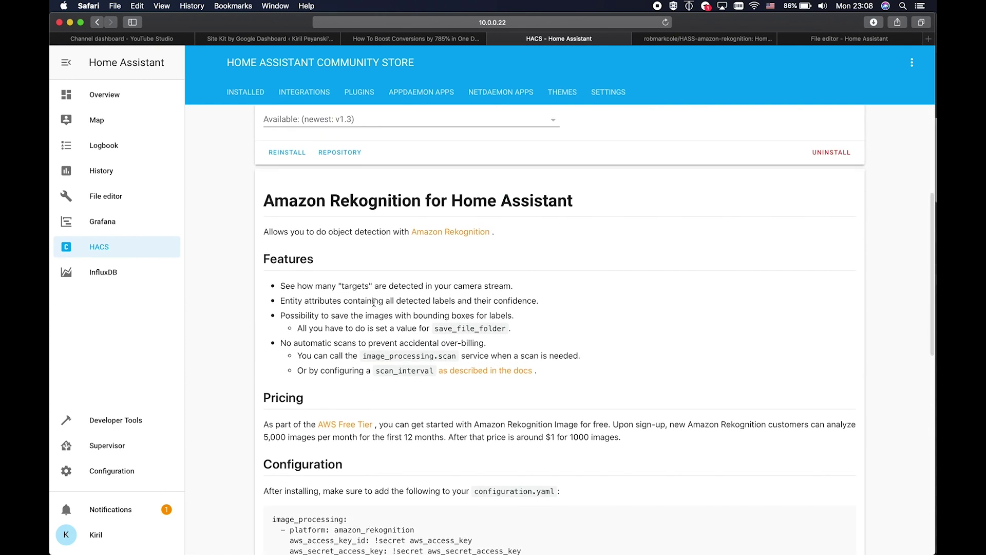
{"action": "left_click", "coordinate": [123, 200]}
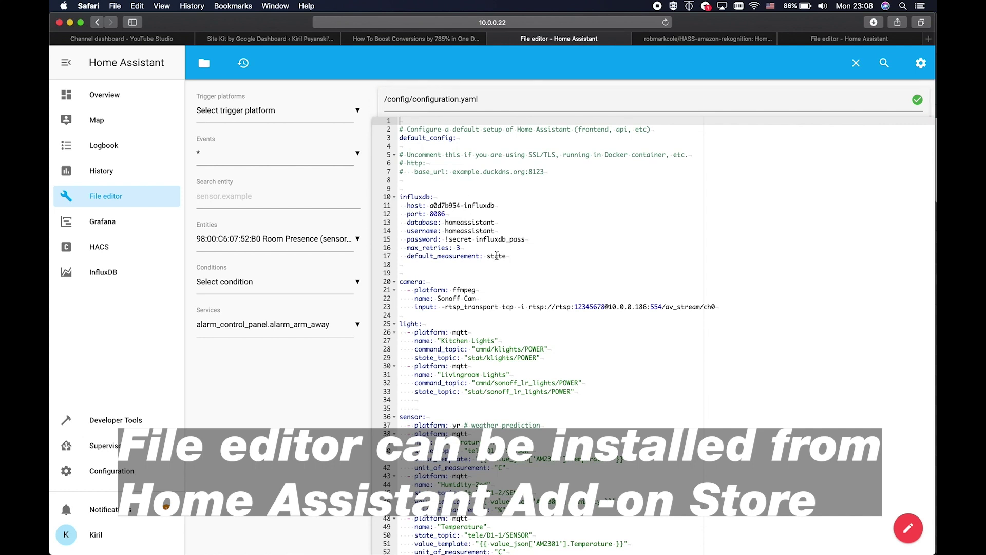
{"action": "scroll", "coordinate": [487, 240], "scroll_direction": "down", "scroll_amount": 3}
Copy the #Amazon Rekognition image_processing block from the notes.
{"action": "key", "text": "ctrl+Right"}
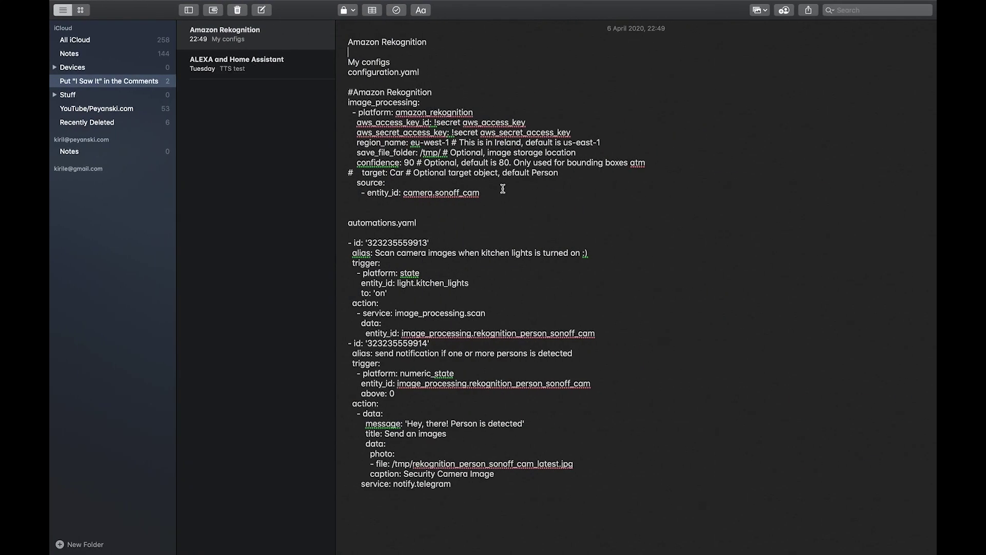
{"action": "left_click_drag", "start_coordinate": [496, 195], "coordinate": [315, 106]}
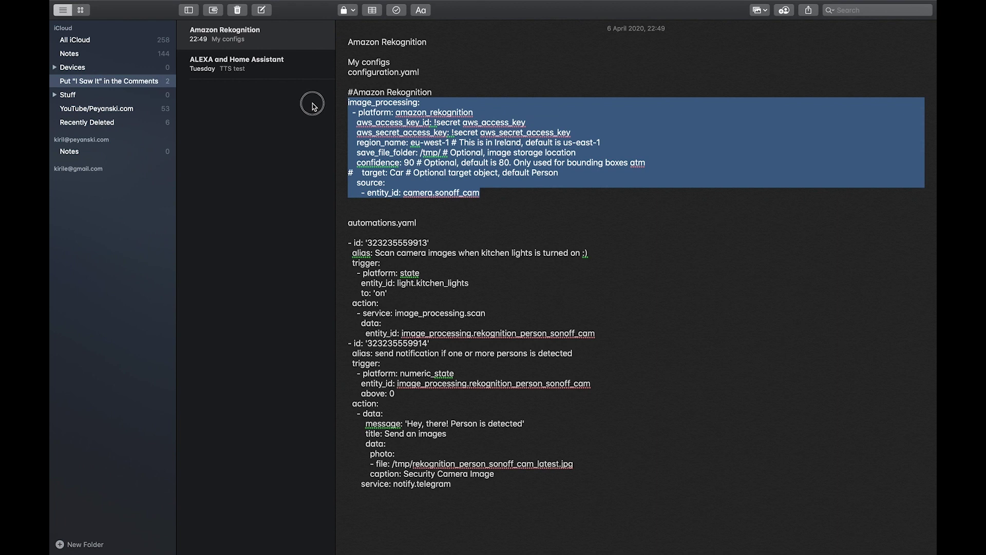
{"action": "left_click_drag", "start_coordinate": [476, 200], "coordinate": [342, 94]}
{"action": "key", "text": "super+c"}
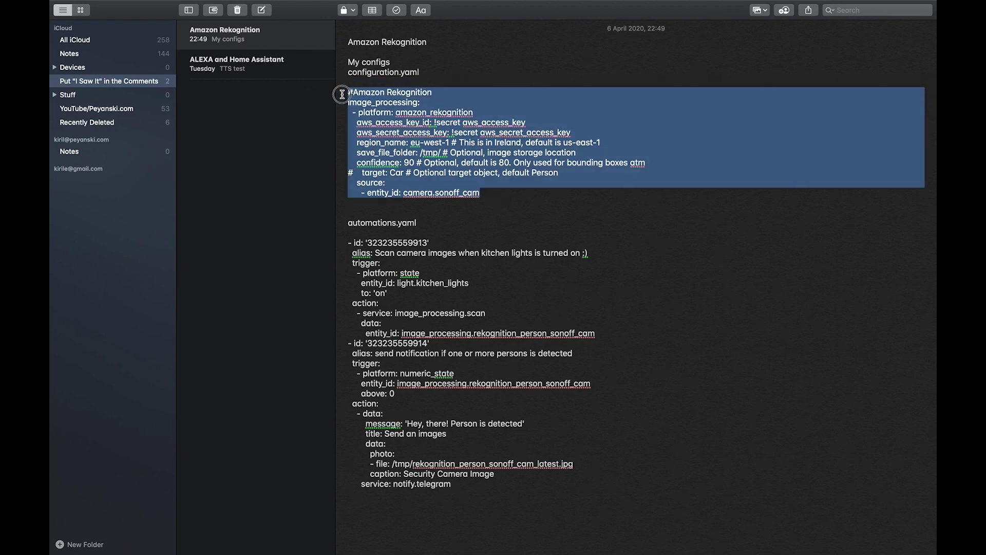
{"action": "key", "text": "ctrl+Left"}
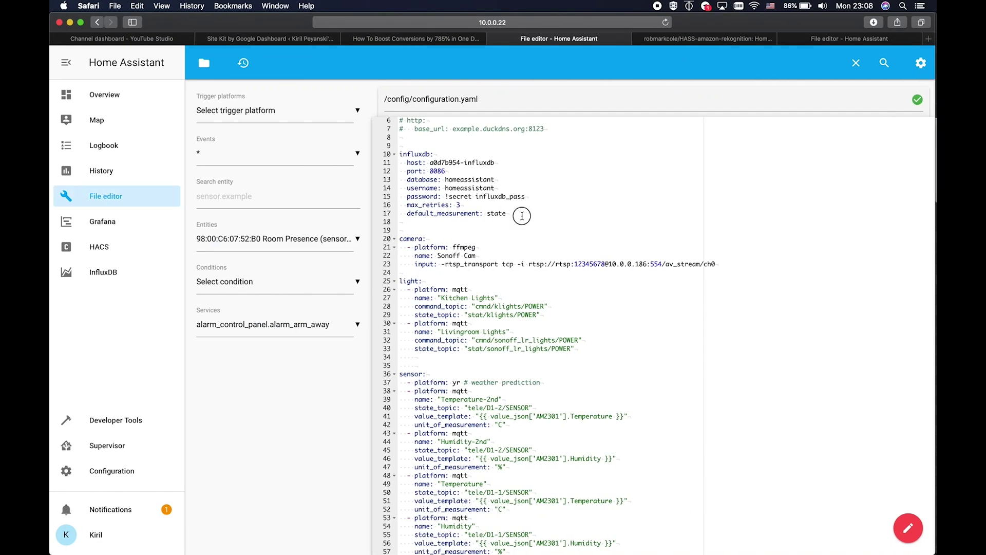
Paste the Rekognition block above the camera section and unindent its comment line.
{"action": "left_click", "coordinate": [513, 214]}
{"action": "key", "text": "Return"}
{"action": "key", "text": "Return"}
{"action": "key", "text": "super+v"}
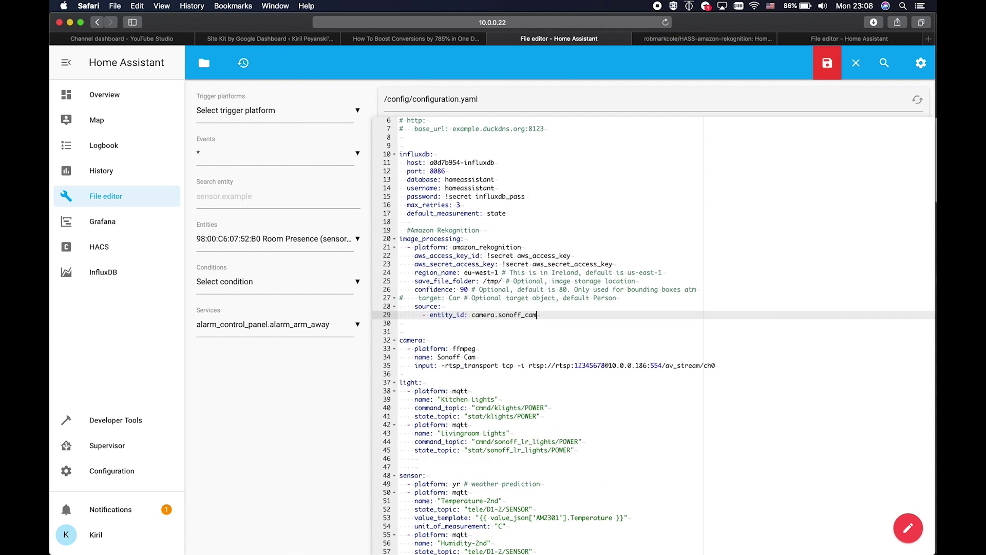
{"action": "left_click", "coordinate": [402, 230]}
{"action": "key", "text": "Delete"}
{"action": "key", "text": "Delete"}
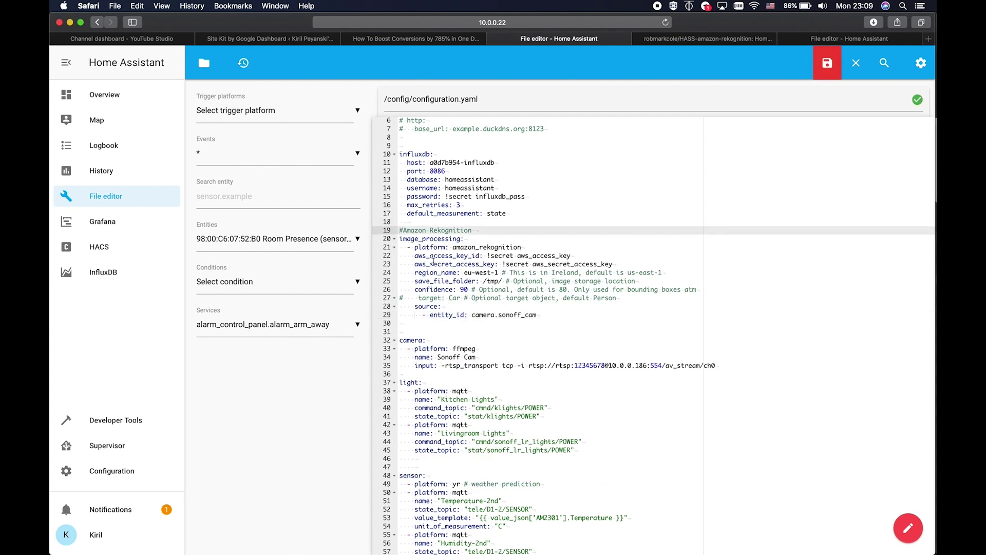
Review the aws_access_key_id secret, eu-west-1 region and save_file_folder settings.
{"action": "scroll", "coordinate": [433, 259], "scroll_direction": "down", "scroll_amount": 2}
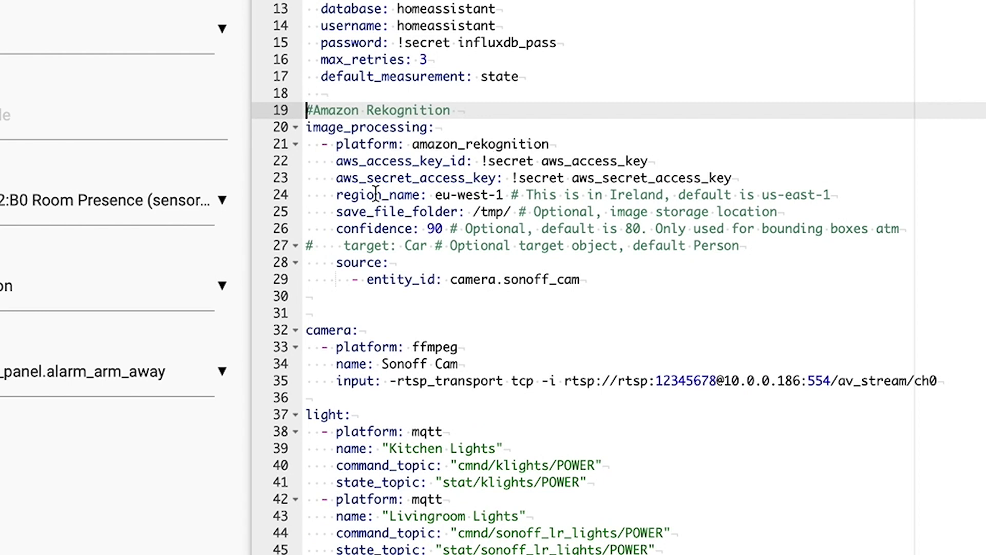
{"action": "double_click", "coordinate": [395, 162]}
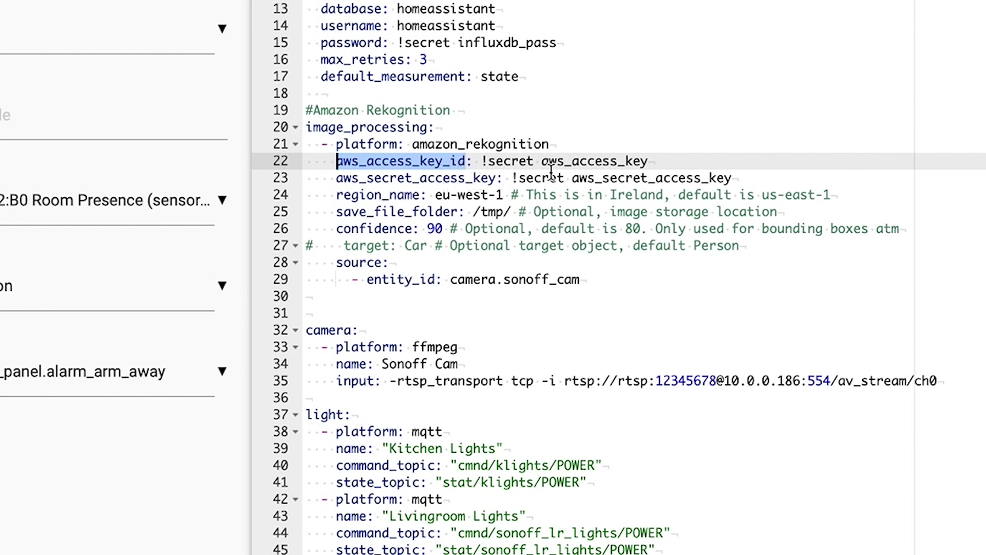
{"action": "left_click", "coordinate": [506, 162]}
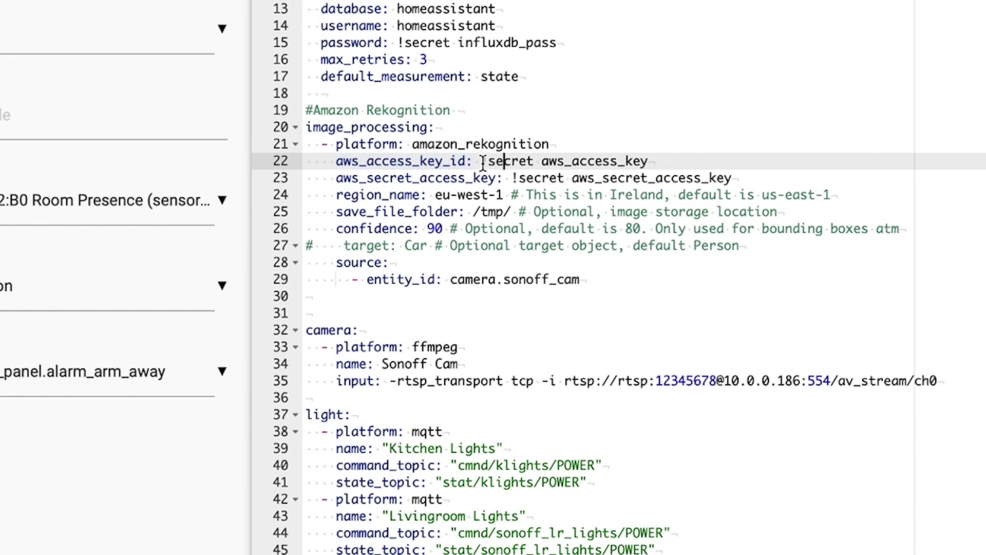
{"action": "left_click_drag", "start_coordinate": [483, 164], "coordinate": [649, 163]}
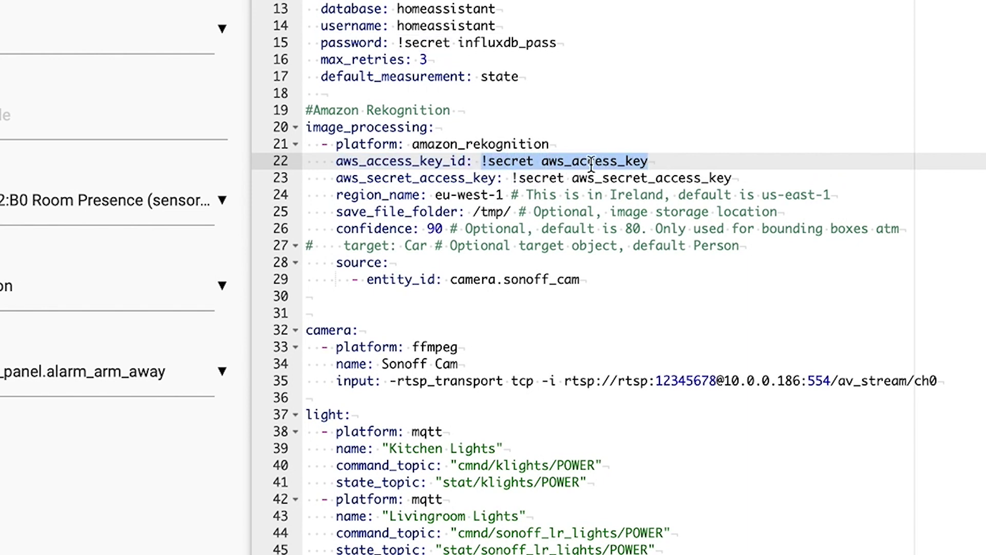
{"action": "left_click", "coordinate": [508, 162]}
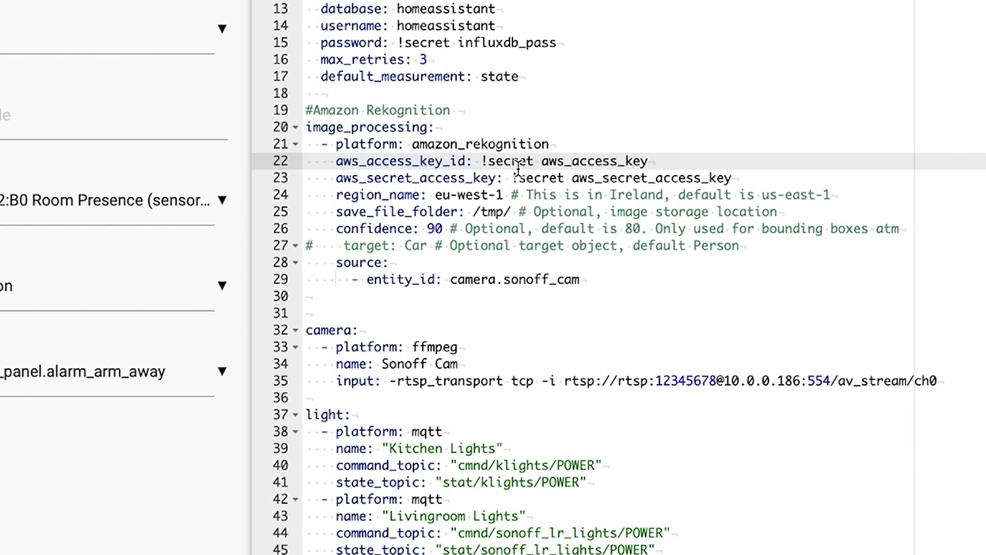
{"action": "double_click", "coordinate": [476, 196]}
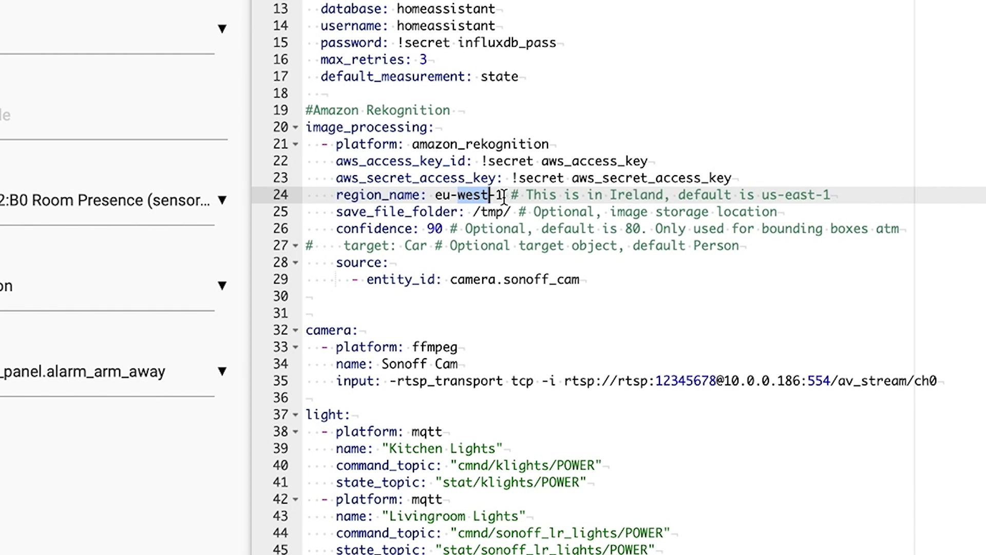
{"action": "double_click", "coordinate": [393, 212]}
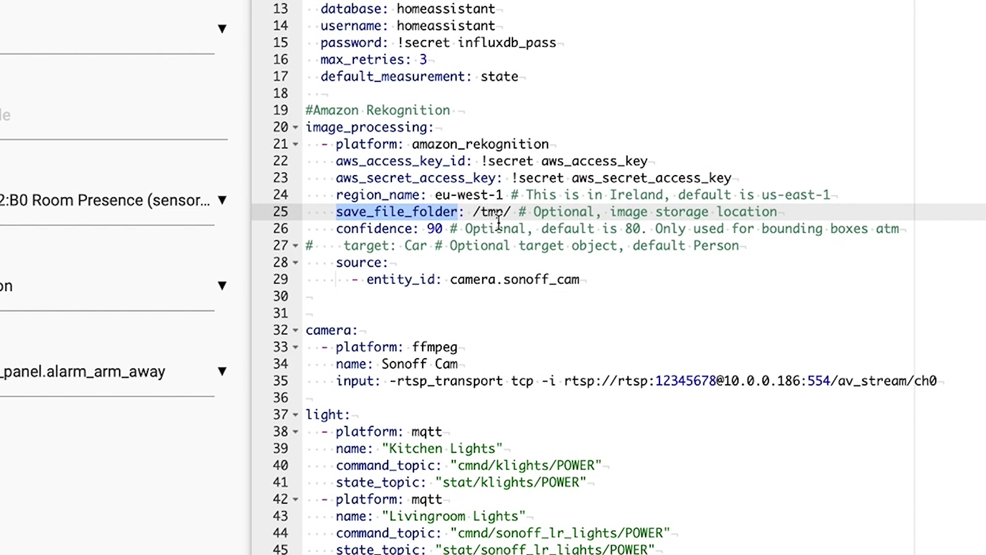
{"action": "double_click", "coordinate": [556, 212]}
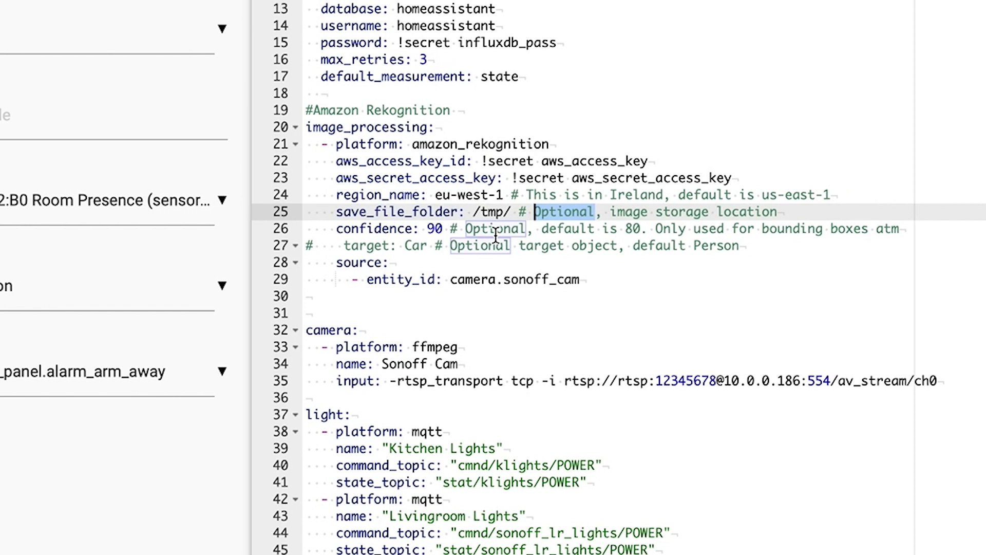
{"action": "double_click", "coordinate": [368, 228]}
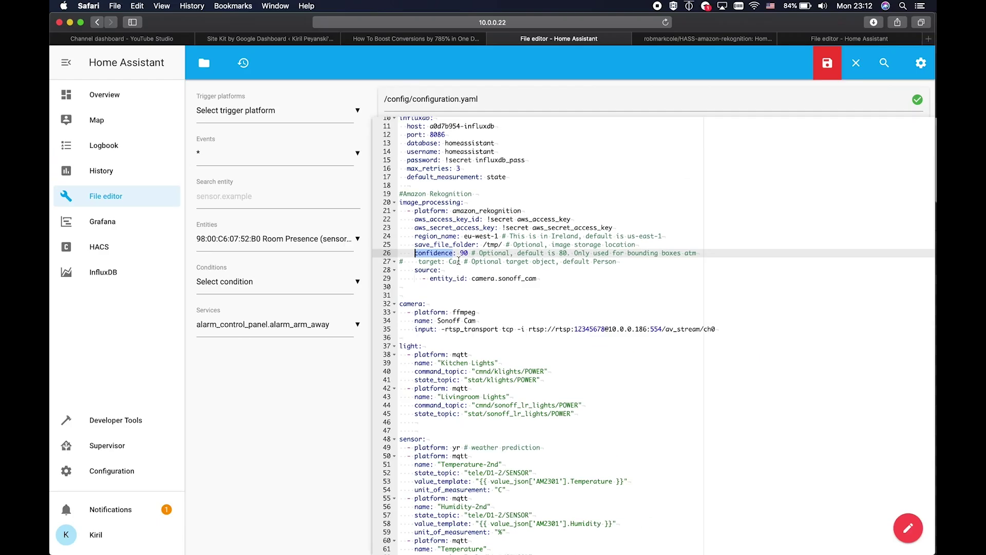
Save configuration.yaml and run Check Configuration under Server Controls.
{"action": "left_click", "coordinate": [824, 64]}
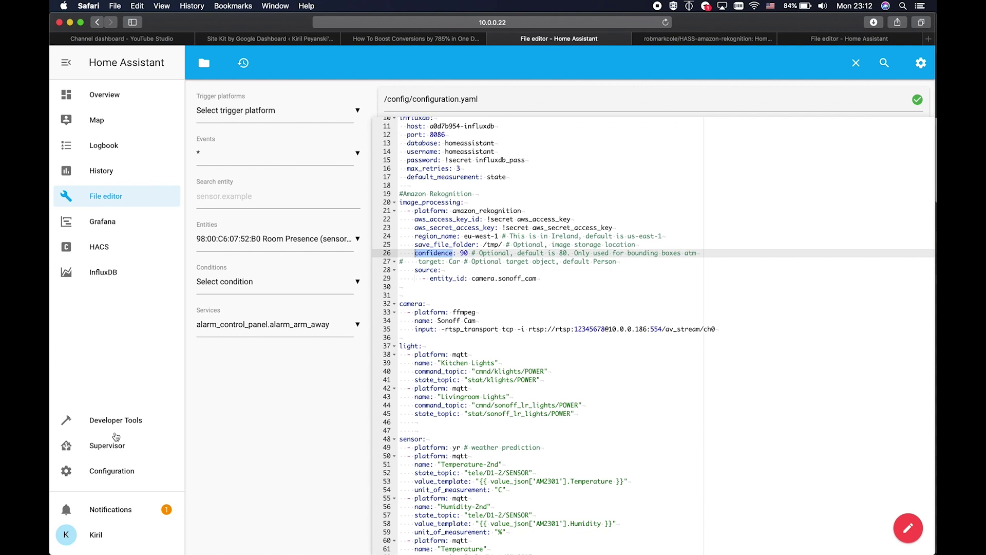
{"action": "left_click", "coordinate": [110, 476]}
{"action": "scroll", "coordinate": [539, 367], "scroll_direction": "down", "scroll_amount": 5}
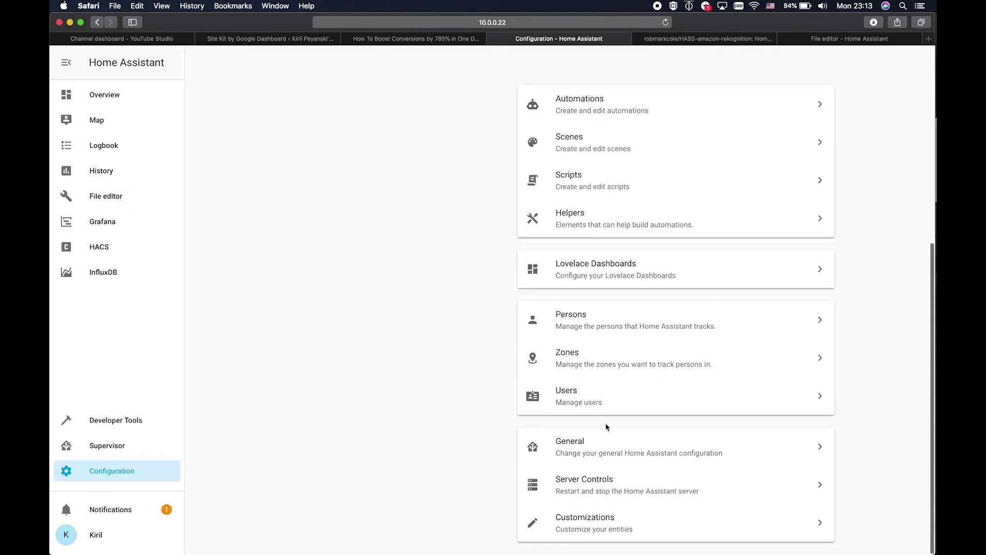
{"action": "left_click", "coordinate": [604, 485]}
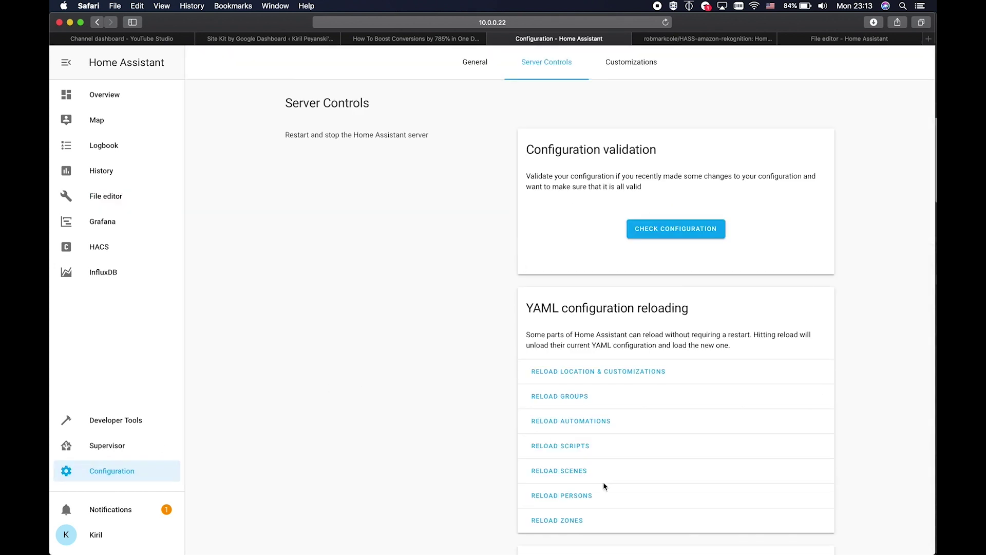
{"action": "left_click", "coordinate": [654, 235]}
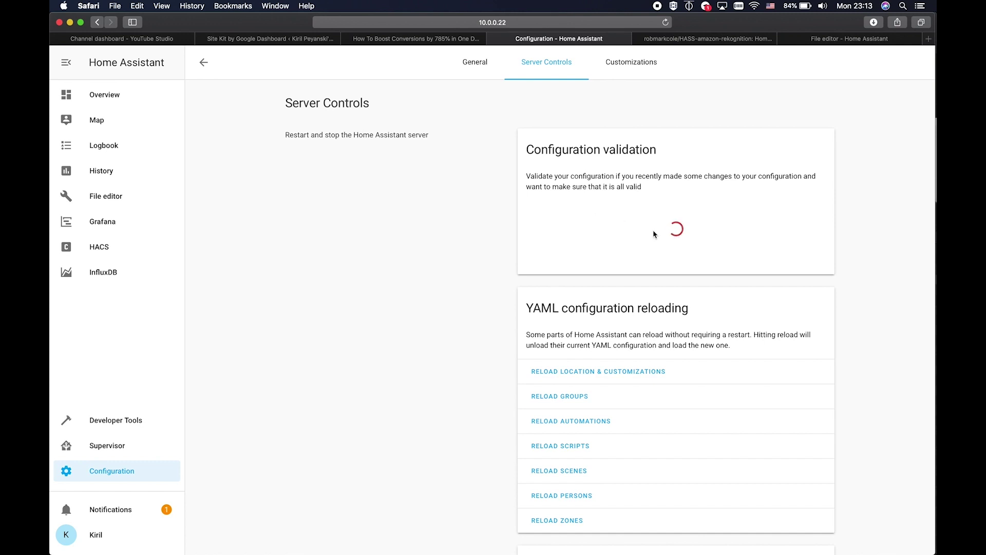
Restart the Home Assistant server and confirm the restart.
{"action": "scroll", "coordinate": [654, 235], "scroll_direction": "down", "scroll_amount": 3}
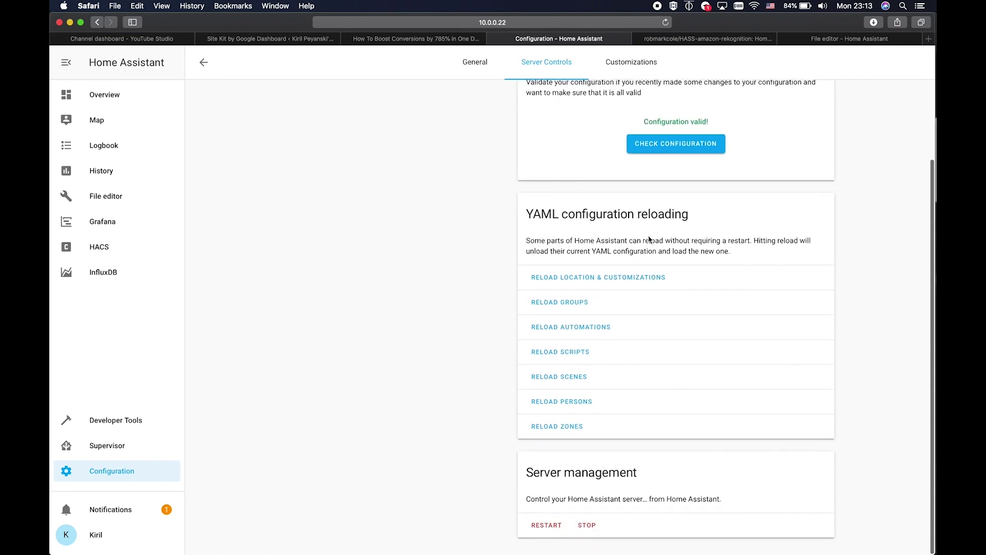
{"action": "left_click", "coordinate": [551, 523]}
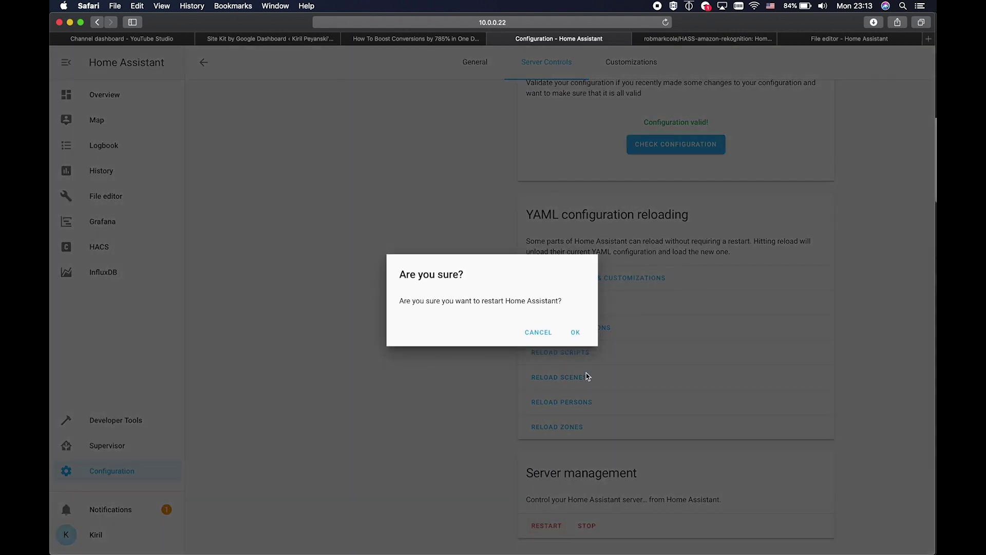
{"action": "left_click", "coordinate": [579, 339]}
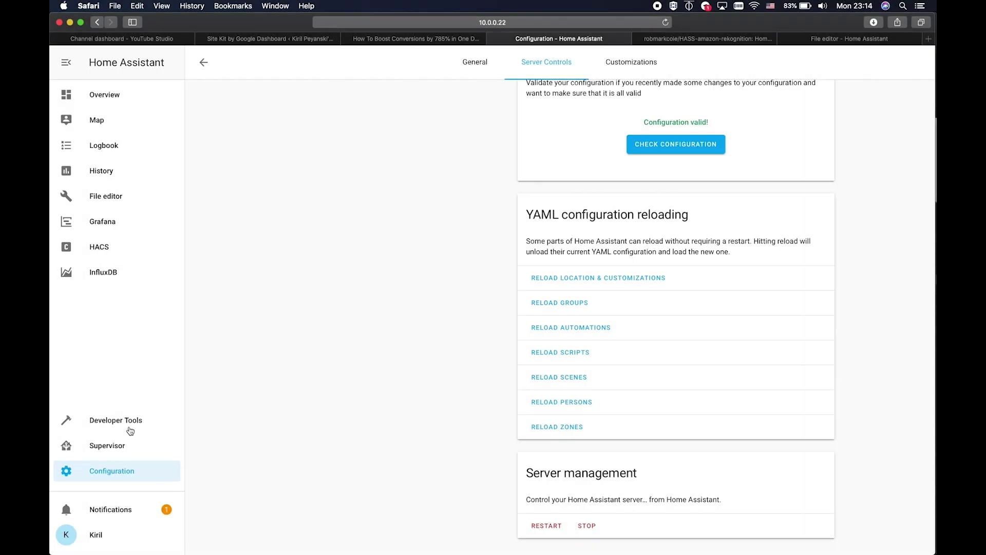
Look up image_processing.rekognition_person_sonoff_cam in Developer Tools States.
{"action": "left_click", "coordinate": [102, 422]}
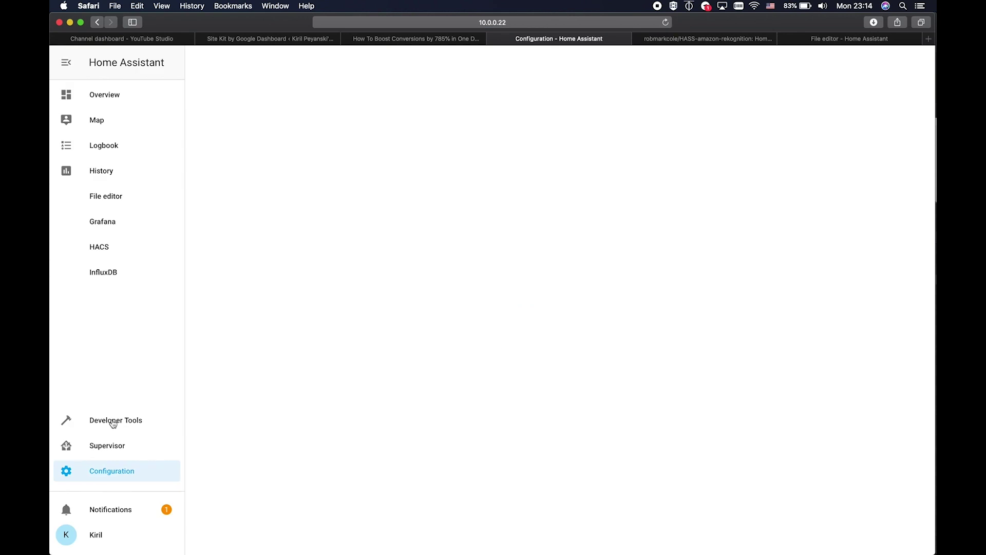
{"action": "left_click", "coordinate": [115, 424]}
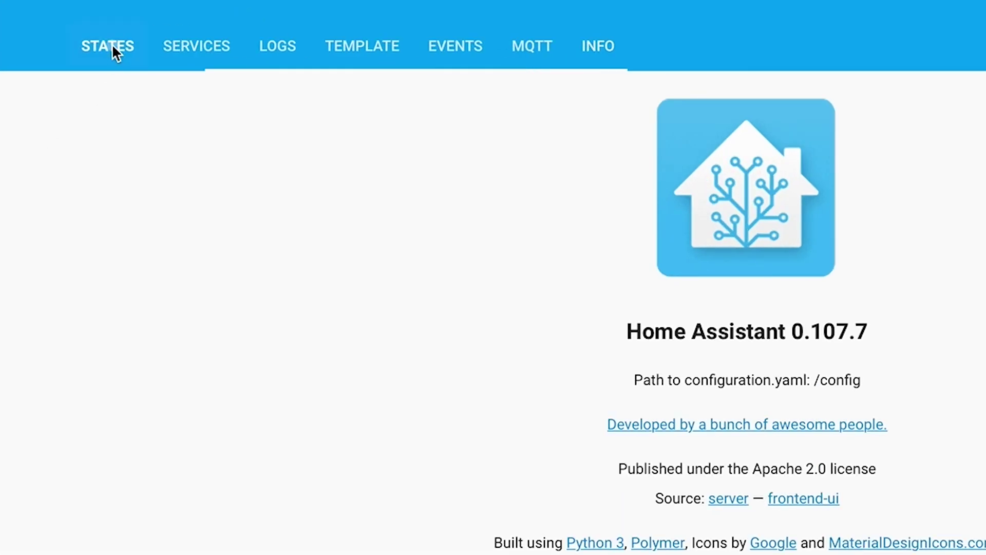
{"action": "left_click", "coordinate": [242, 91]}
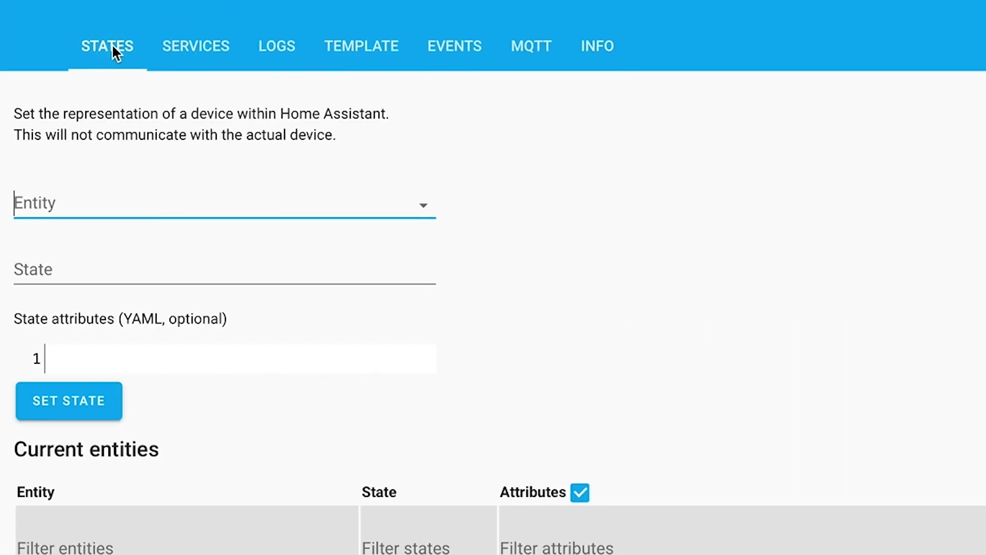
{"action": "left_click", "coordinate": [123, 193]}
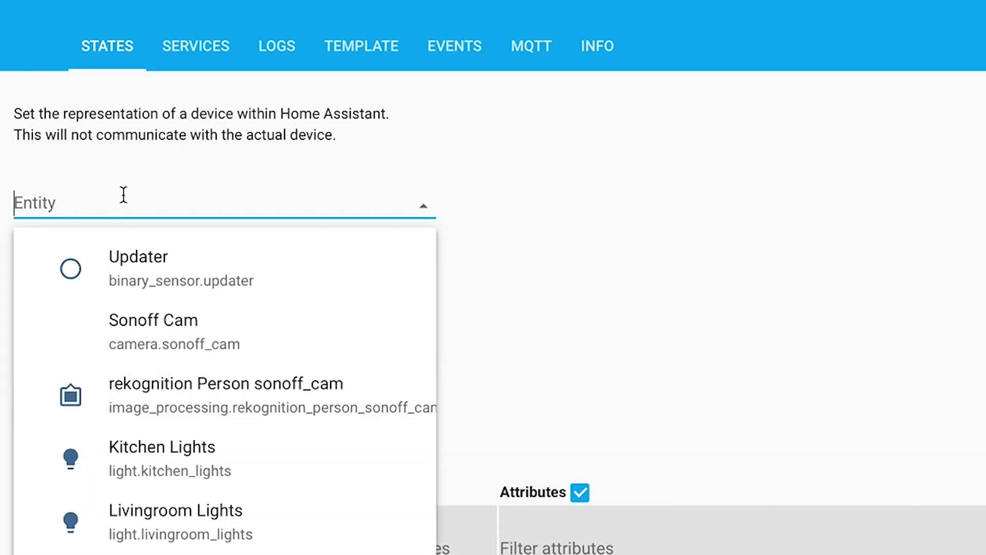
{"action": "type", "text": "im"}
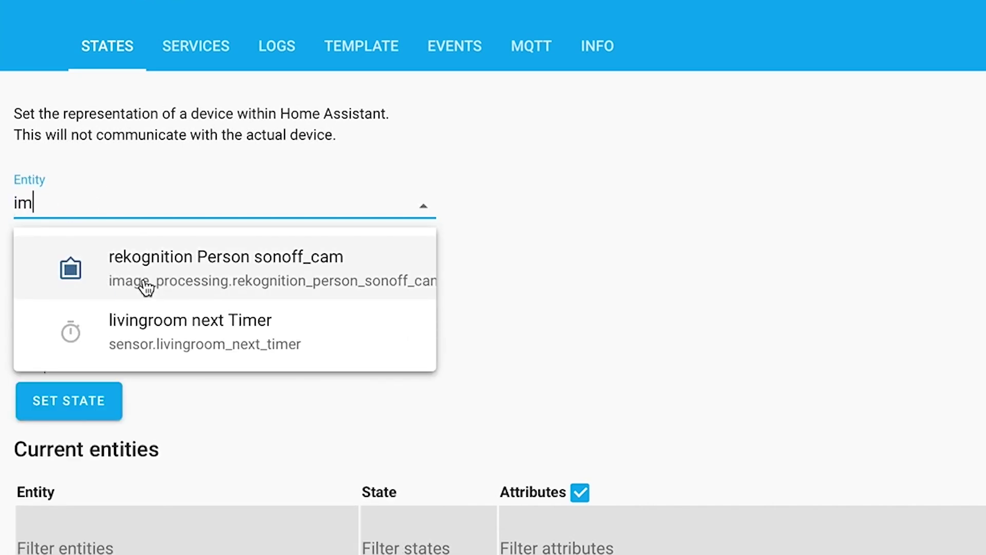
{"action": "left_click", "coordinate": [222, 282]}
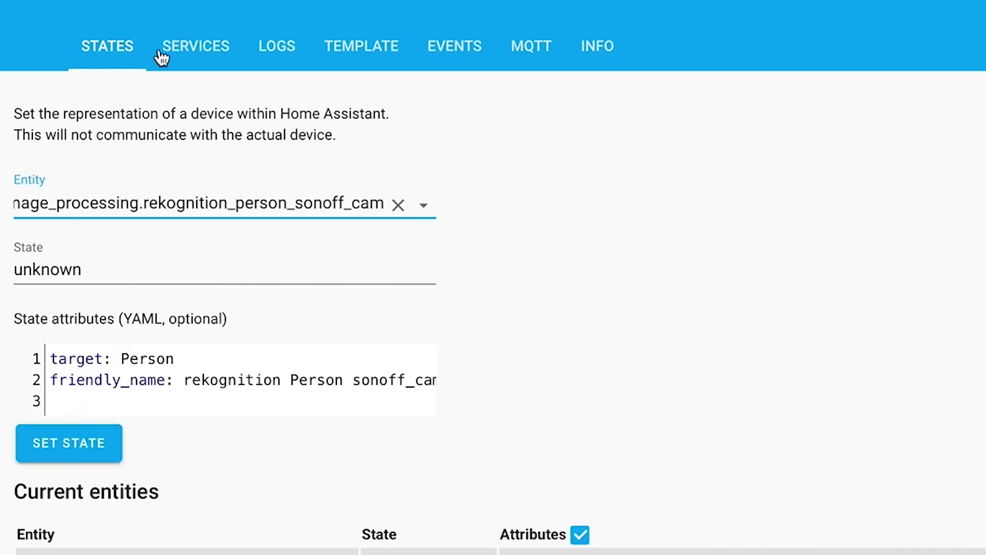
Call image_processing.scan on the rekognition_person_sonoff_cam entity.
{"action": "left_click", "coordinate": [204, 57]}
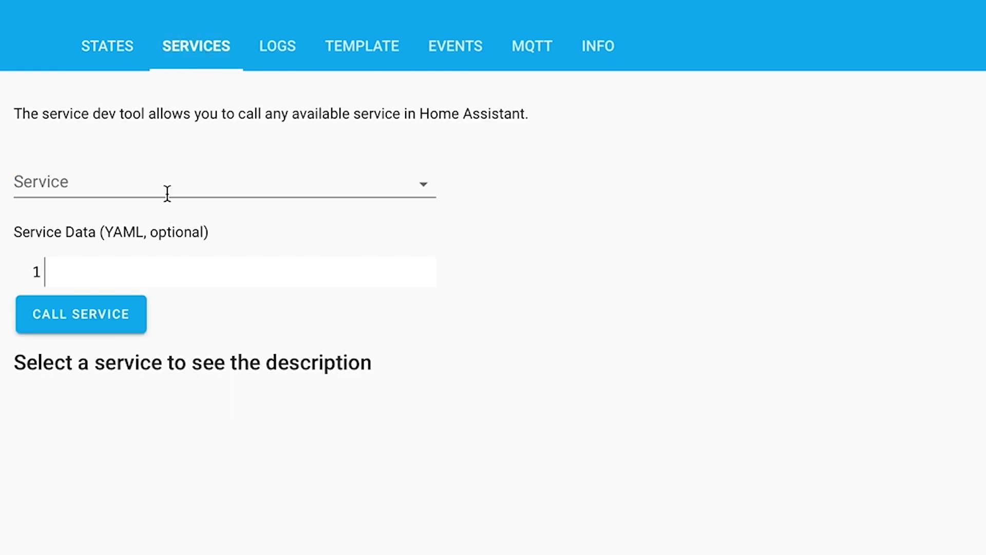
{"action": "left_click", "coordinate": [166, 193]}
{"action": "type", "text": "im"}
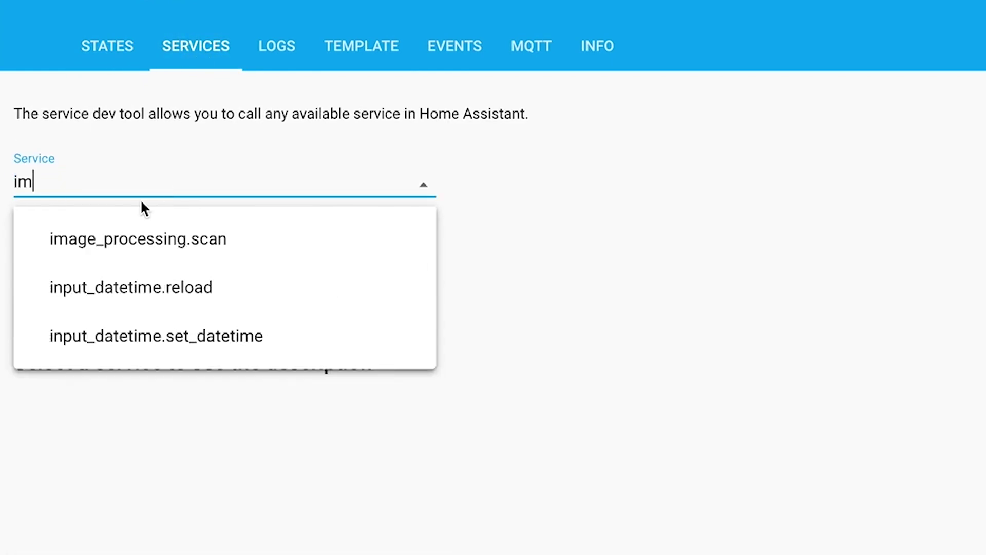
{"action": "left_click", "coordinate": [138, 252]}
{"action": "left_click", "coordinate": [203, 257]}
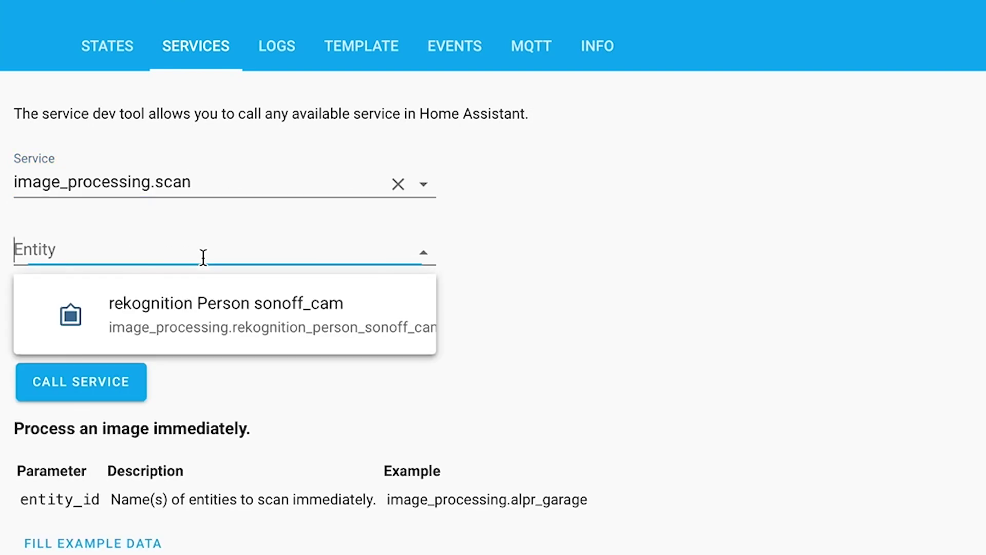
{"action": "left_click", "coordinate": [249, 315]}
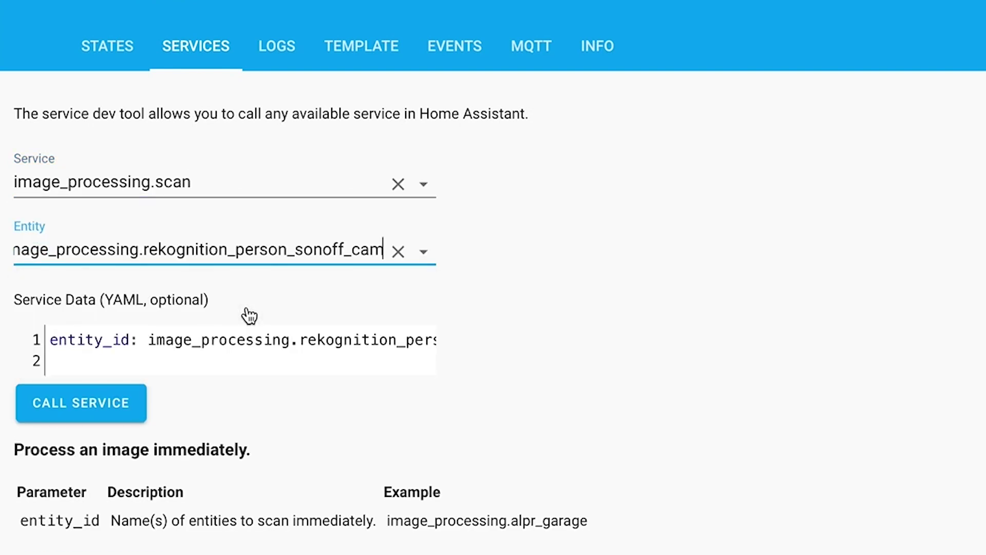
{"action": "left_click", "coordinate": [104, 426]}
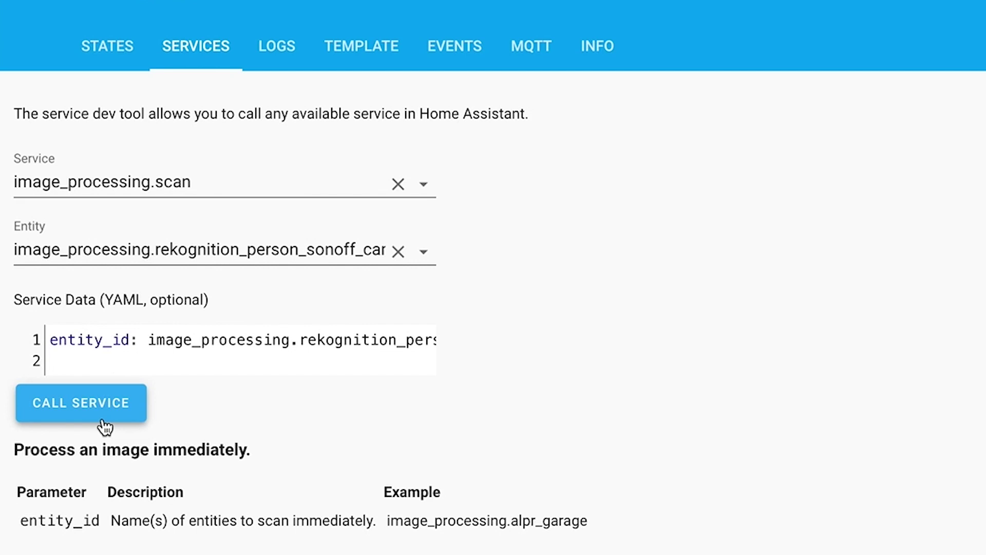
Inspect the rekognition entity's attributes: Person and Human scores, plus Man and Curtain labels.
{"action": "left_click", "coordinate": [107, 63]}
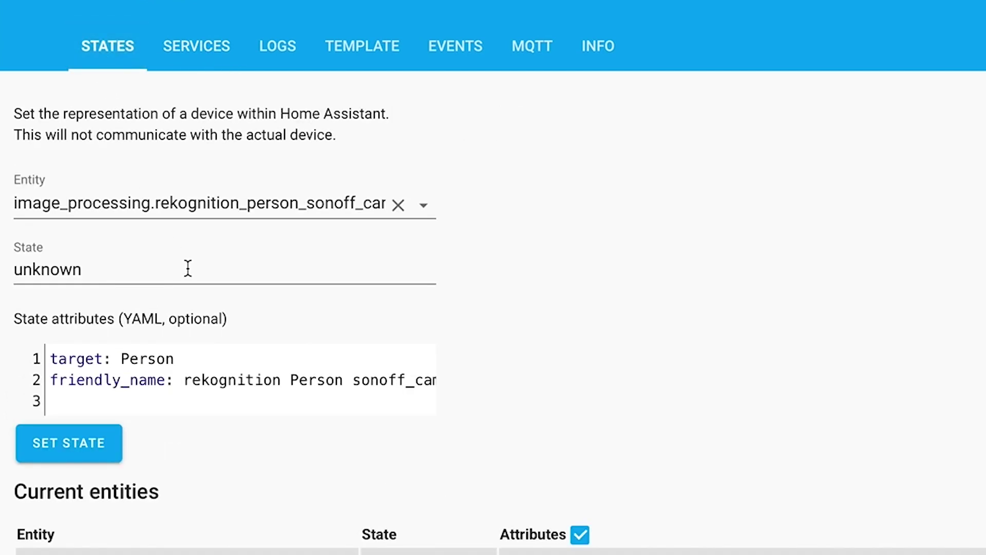
{"action": "scroll", "coordinate": [219, 394], "scroll_direction": "down", "scroll_amount": 3}
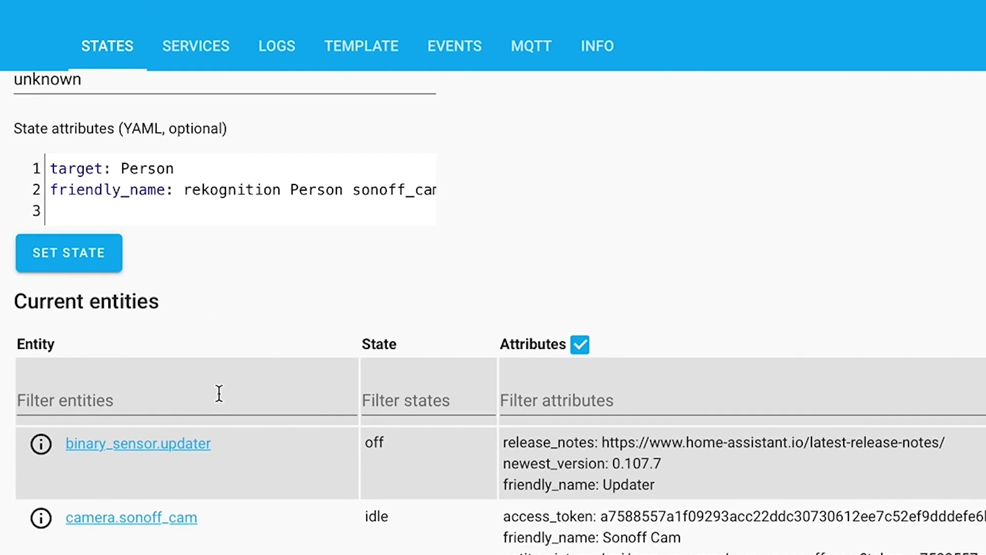
{"action": "scroll", "coordinate": [219, 393], "scroll_direction": "down", "scroll_amount": 3}
{"action": "scroll", "coordinate": [441, 461], "scroll_direction": "down", "scroll_amount": 6}
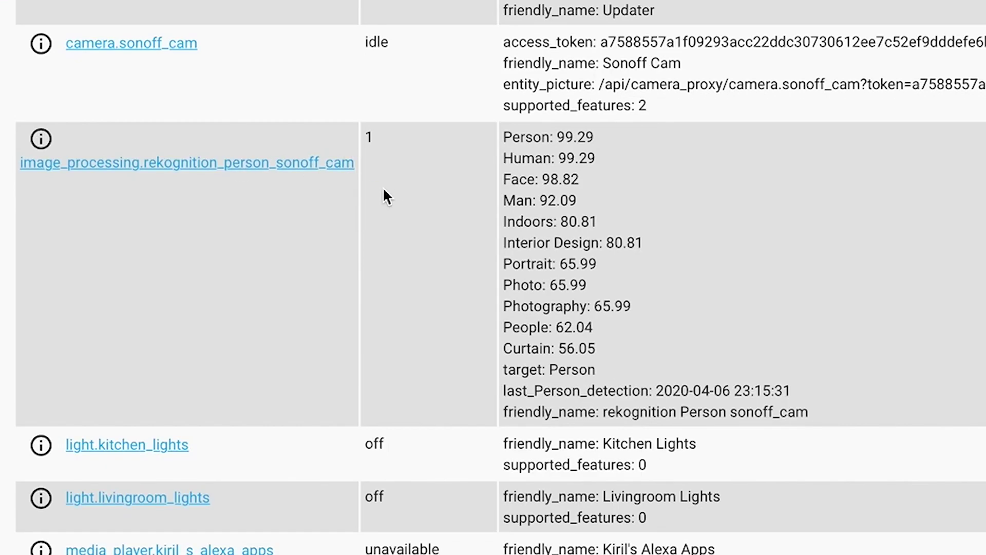
{"action": "left_click_drag", "start_coordinate": [504, 135], "coordinate": [623, 151]}
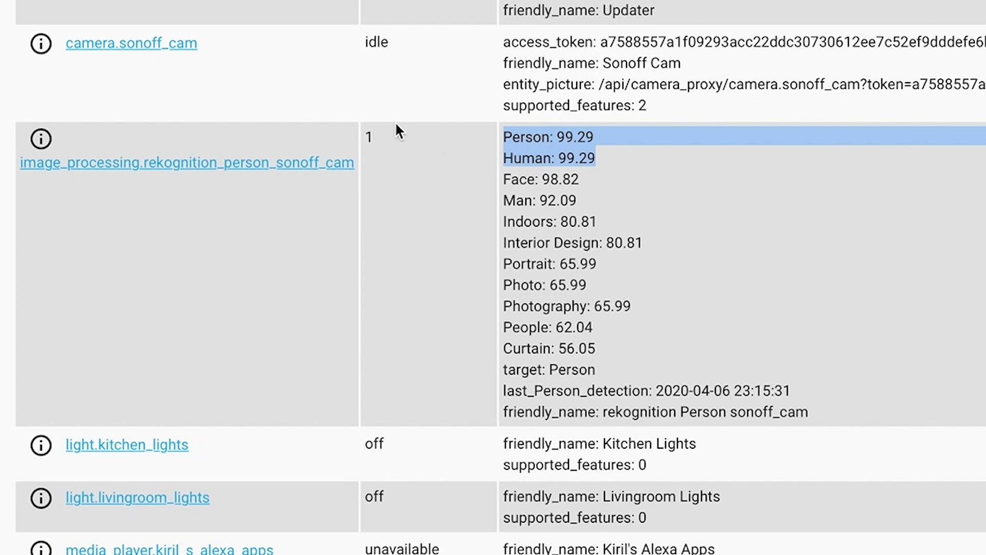
{"action": "mouse_move", "coordinate": [369, 135]}
{"action": "left_mouse_down"}
{"action": "mouse_move", "coordinate": [352, 123]}
{"action": "mouse_move", "coordinate": [369, 140]}
{"action": "left_mouse_up"}
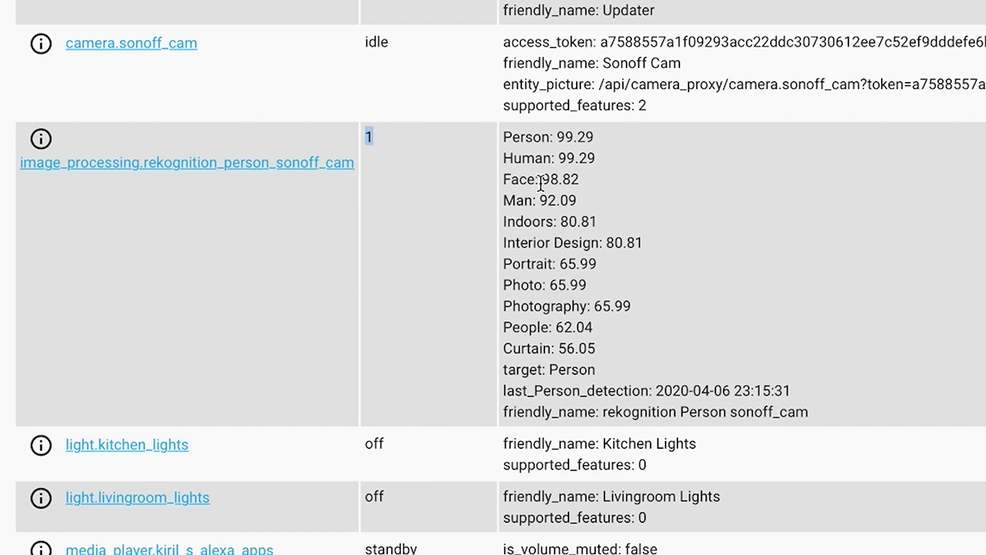
{"action": "double_click", "coordinate": [535, 157]}
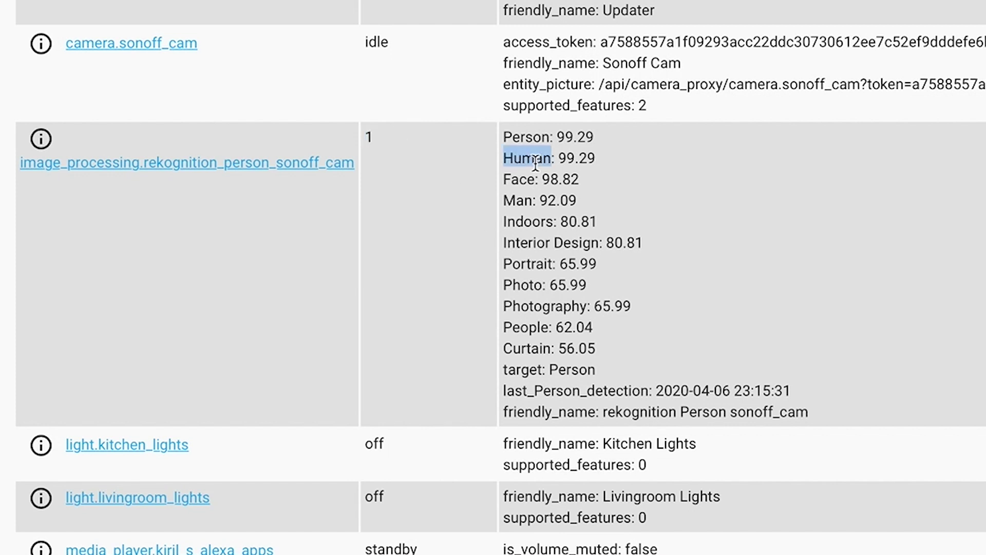
{"action": "left_click", "coordinate": [521, 197]}
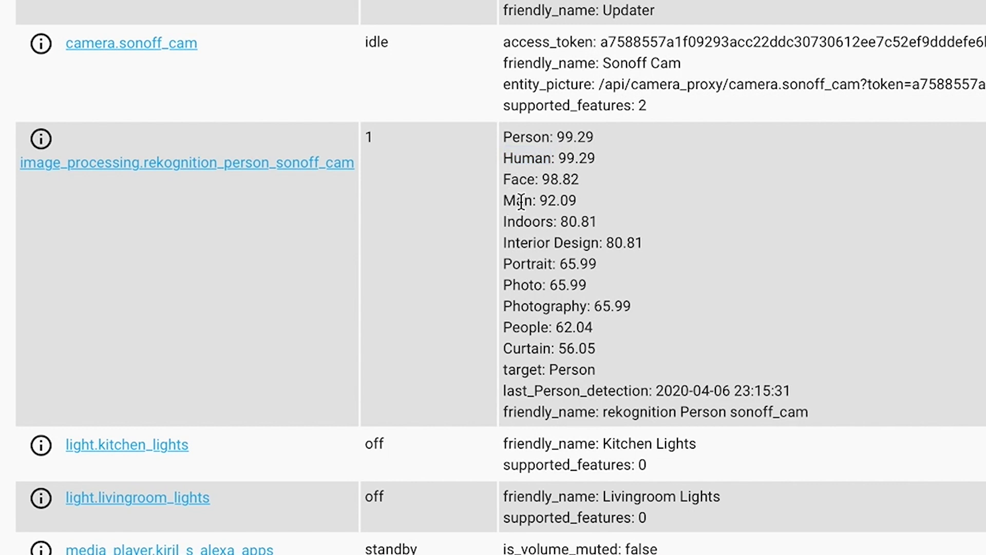
{"action": "double_click", "coordinate": [522, 201]}
{"action": "left_click", "coordinate": [527, 229]}
{"action": "left_click", "coordinate": [524, 354]}
{"action": "double_click", "coordinate": [524, 350]}
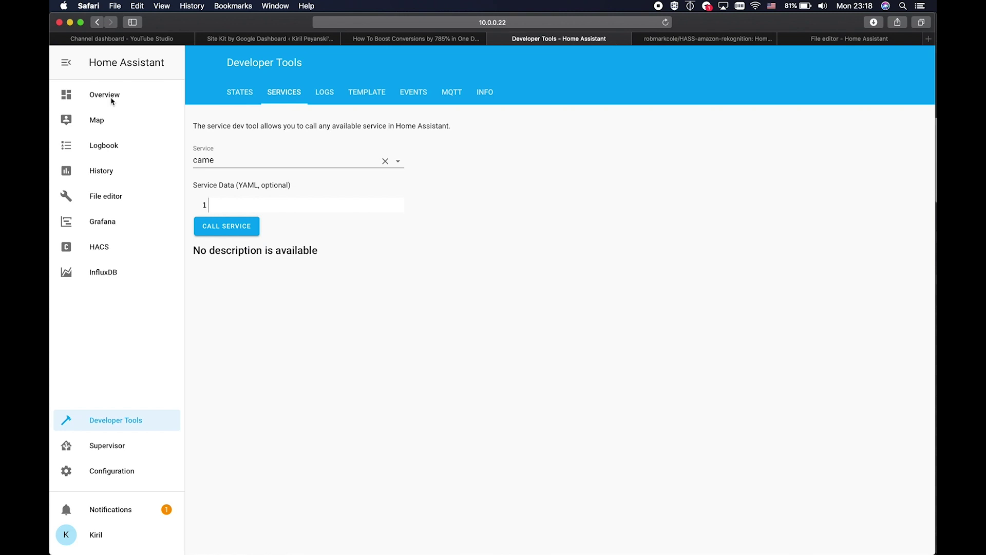
Put the Overview Home dashboard into Configure UI edit mode.
{"action": "left_click", "coordinate": [111, 100]}
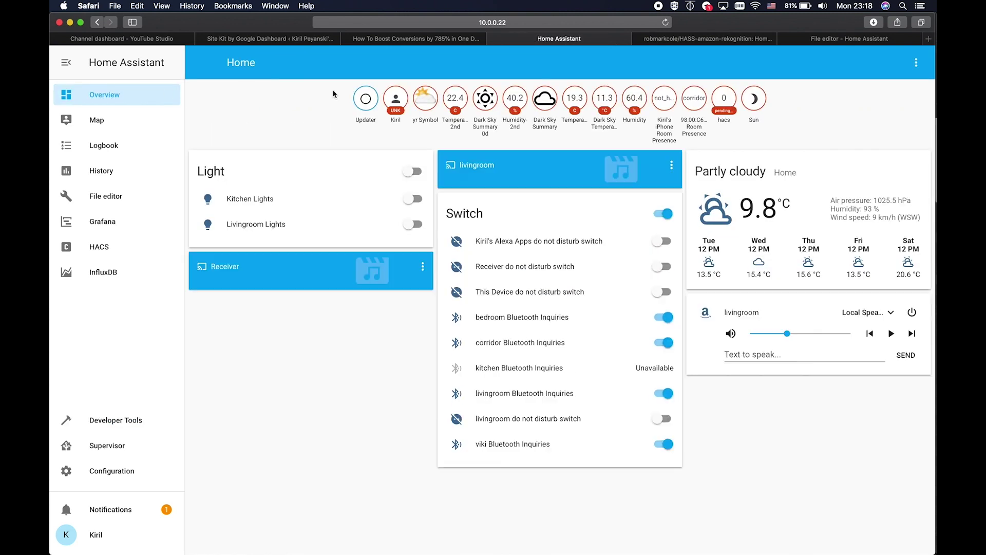
{"action": "left_click", "coordinate": [916, 63]}
{"action": "left_click", "coordinate": [896, 69]}
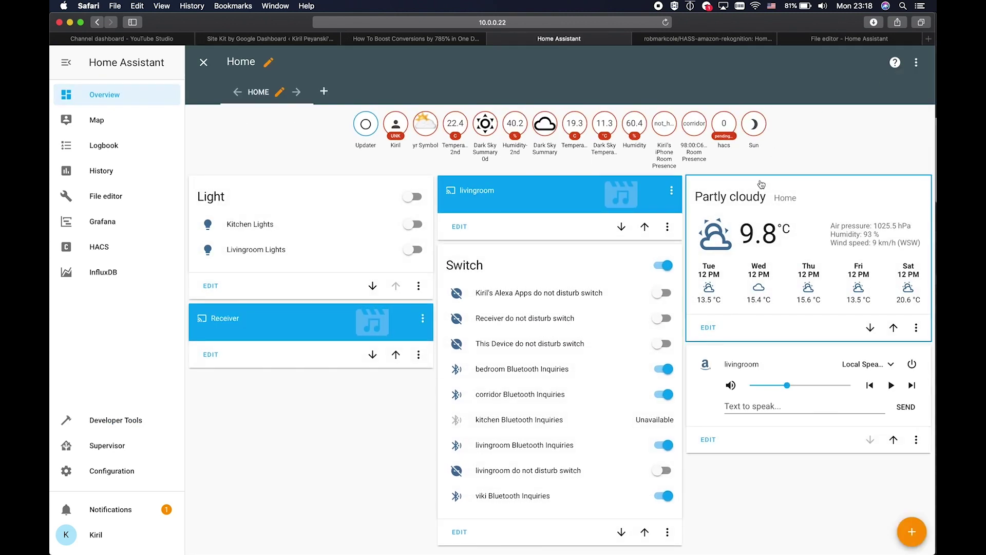
Add a Picture Entity card to the Home view with camera.sonoff_cam as its camera.
{"action": "left_click", "coordinate": [913, 532]}
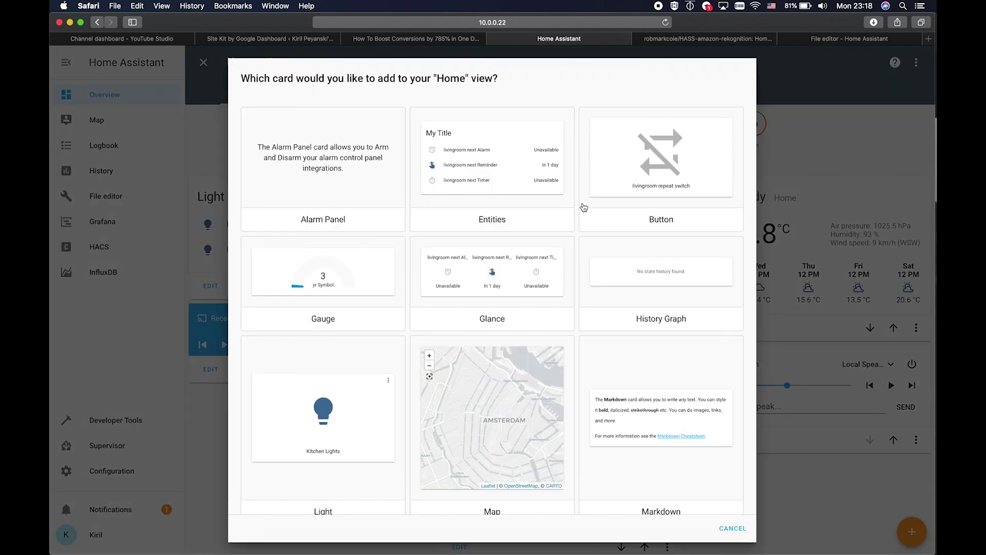
{"action": "scroll", "coordinate": [550, 396], "scroll_direction": "down", "scroll_amount": 10}
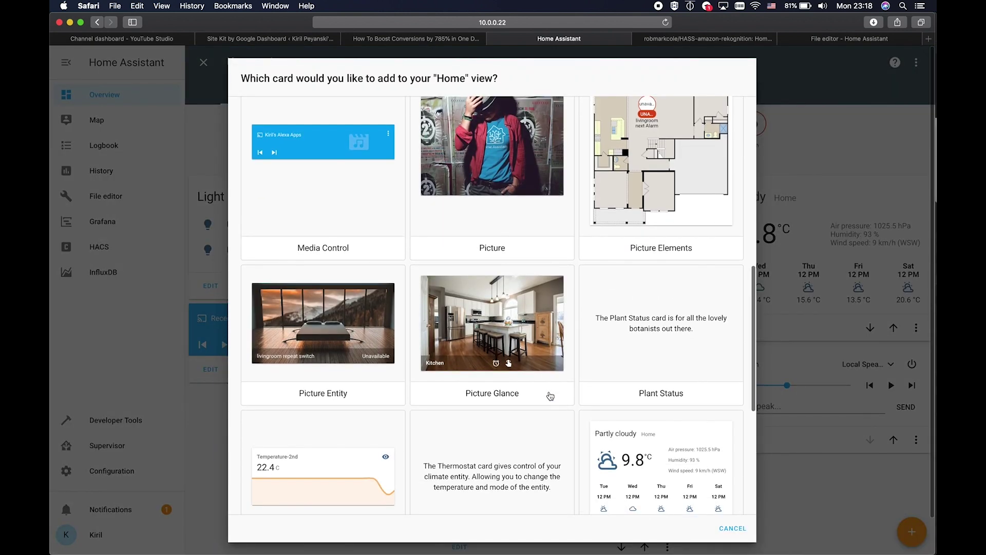
{"action": "left_click", "coordinate": [348, 345]}
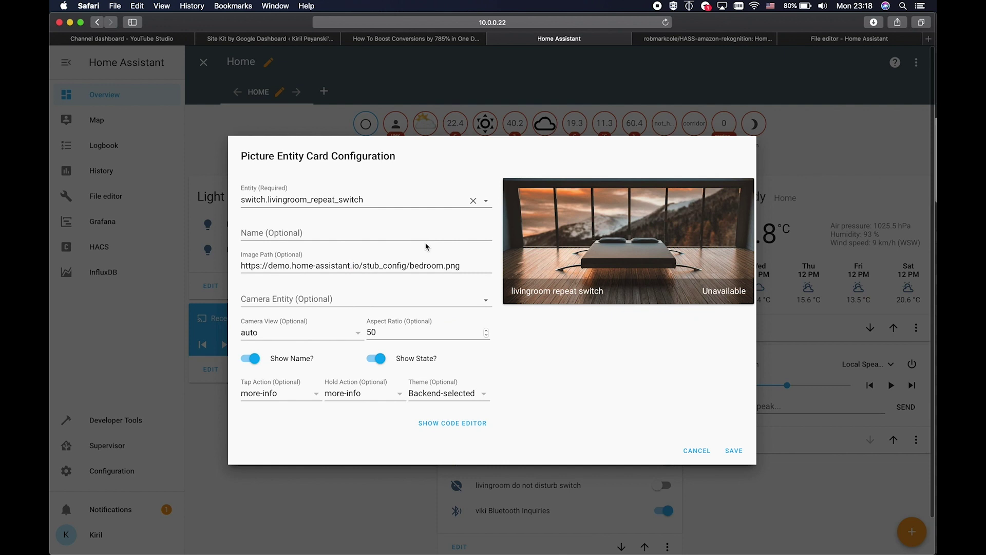
{"action": "left_click", "coordinate": [487, 300]}
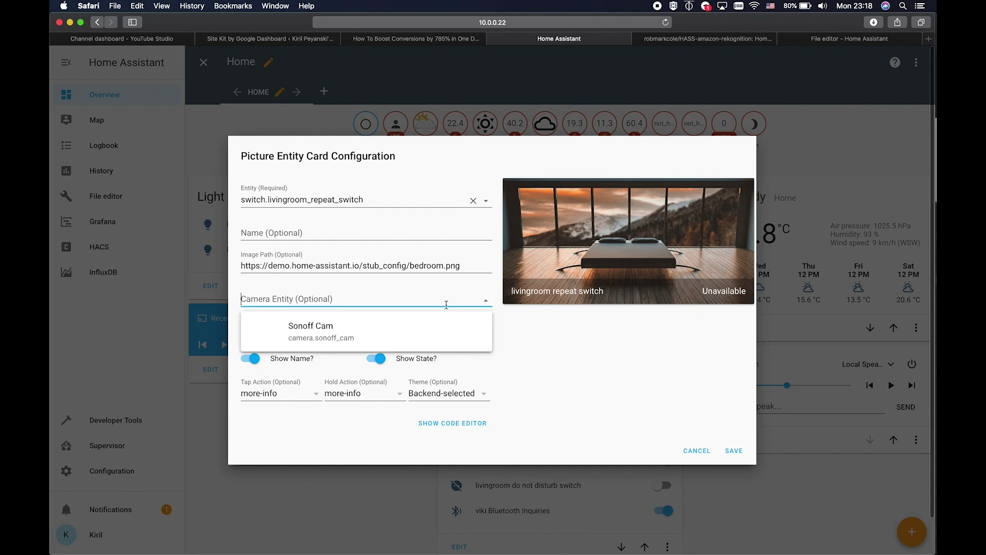
{"action": "left_click", "coordinate": [352, 343]}
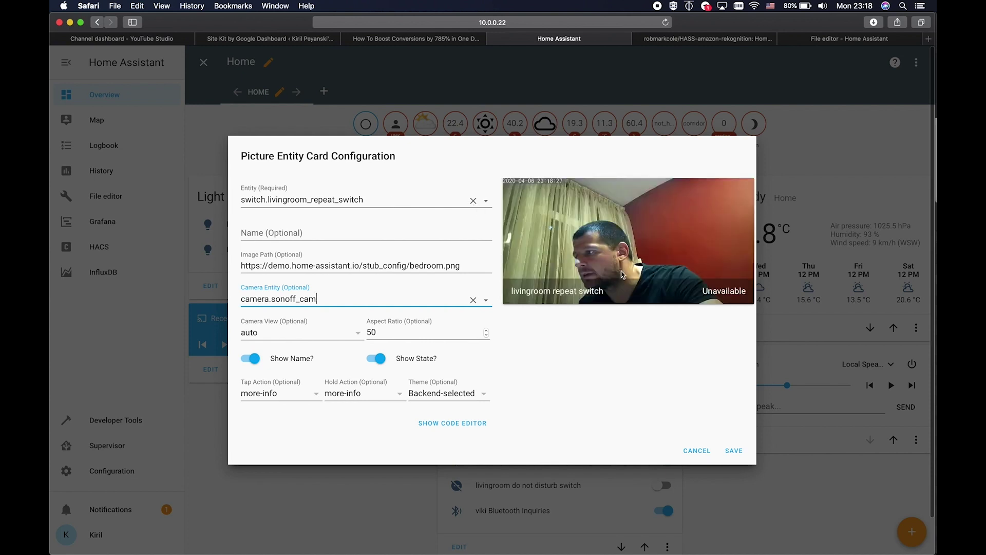
Save the Sonoff camera picture card to the Home dashboard.
{"action": "left_click", "coordinate": [734, 451]}
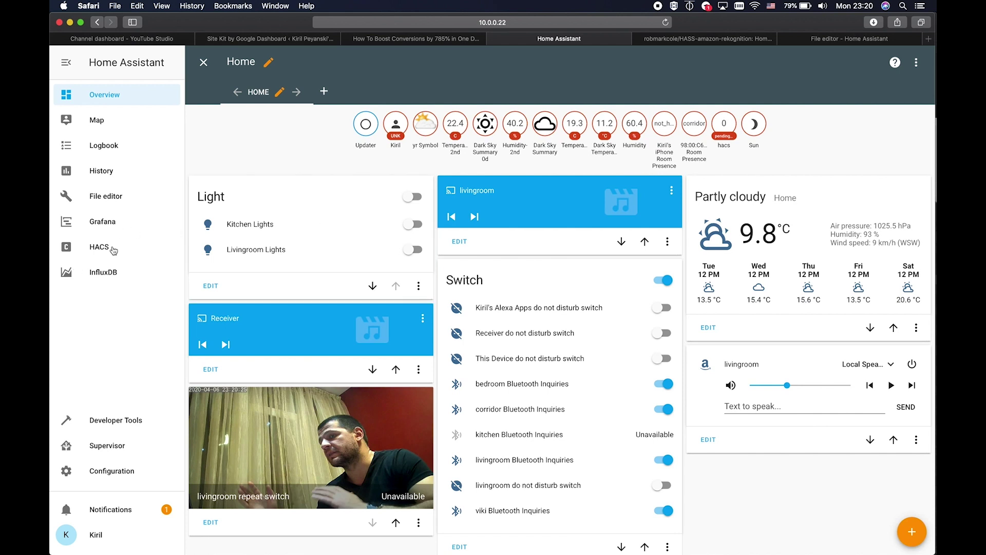
Open the empty automations.yaml in the File editor and begin editing it.
{"action": "left_click", "coordinate": [111, 471]}
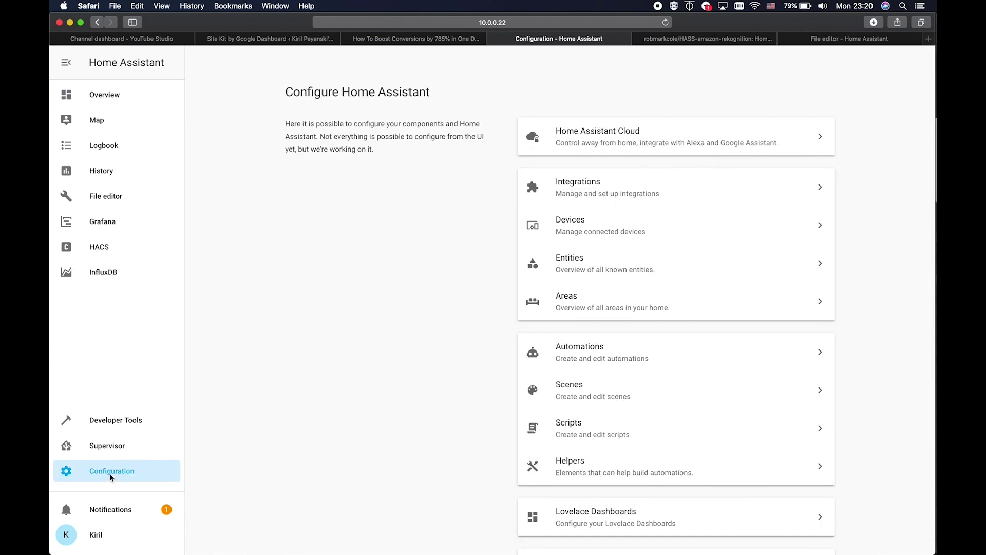
{"action": "left_click", "coordinate": [111, 197]}
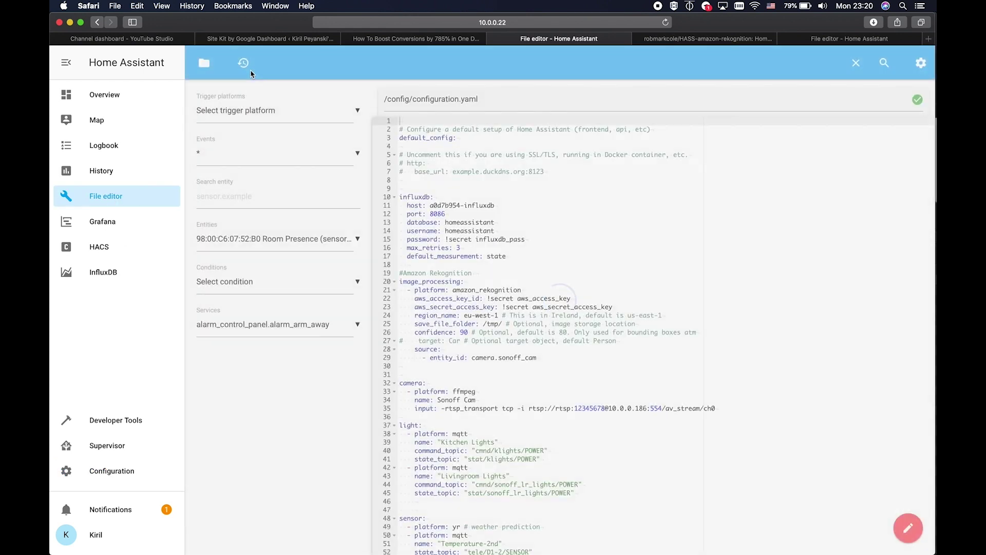
{"action": "left_click", "coordinate": [204, 63]}
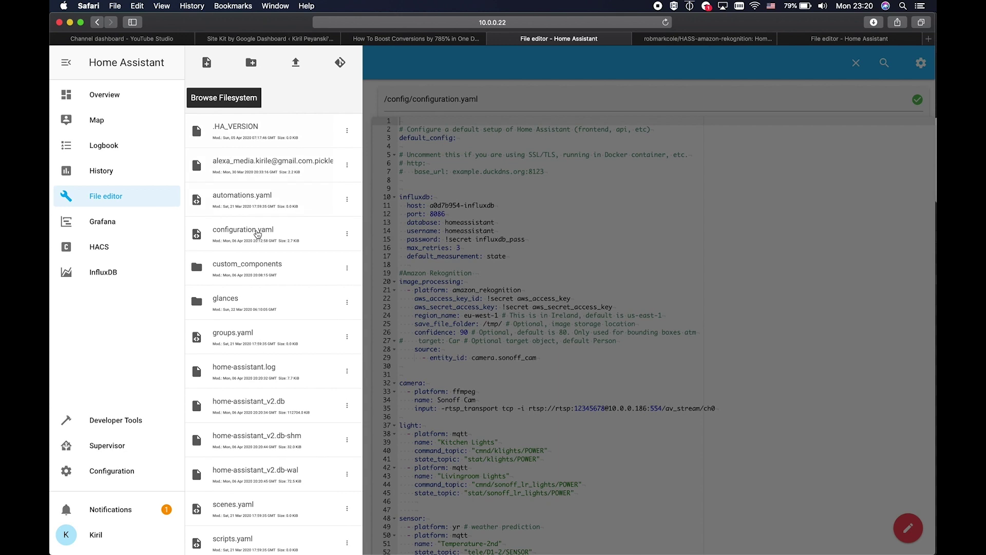
{"action": "scroll", "coordinate": [276, 274], "scroll_direction": "down", "scroll_amount": 5}
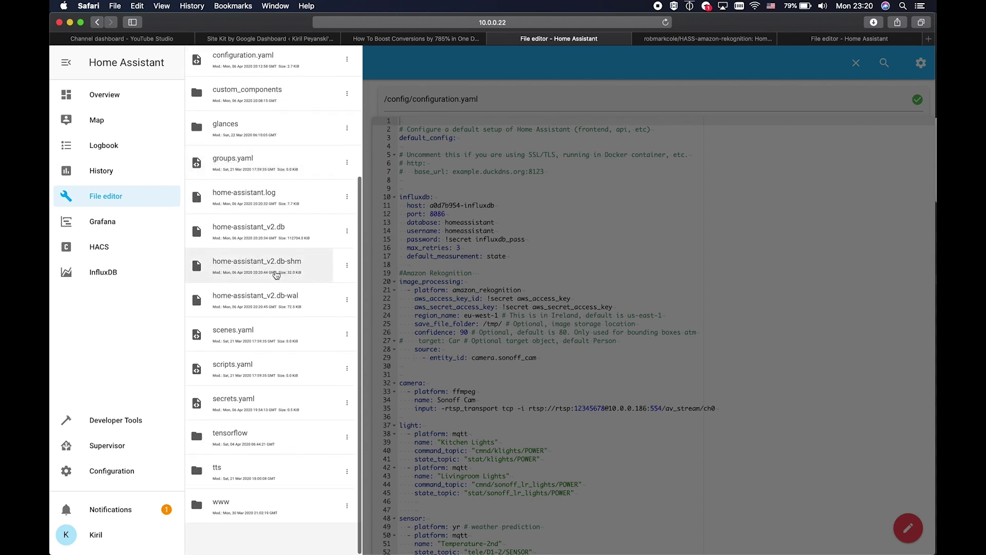
{"action": "scroll", "coordinate": [267, 242], "scroll_direction": "up", "scroll_amount": 5}
{"action": "left_click", "coordinate": [267, 198]}
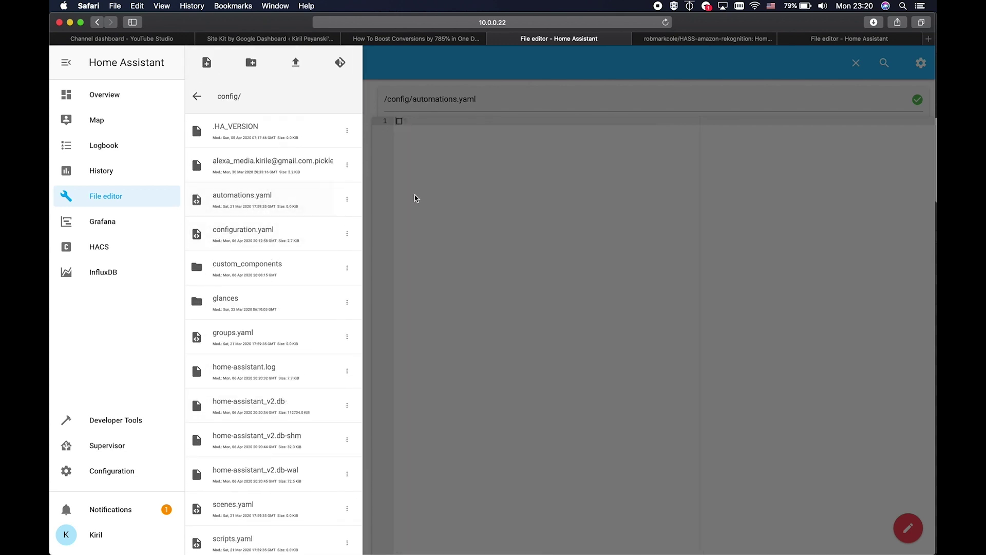
{"action": "left_click", "coordinate": [423, 191]}
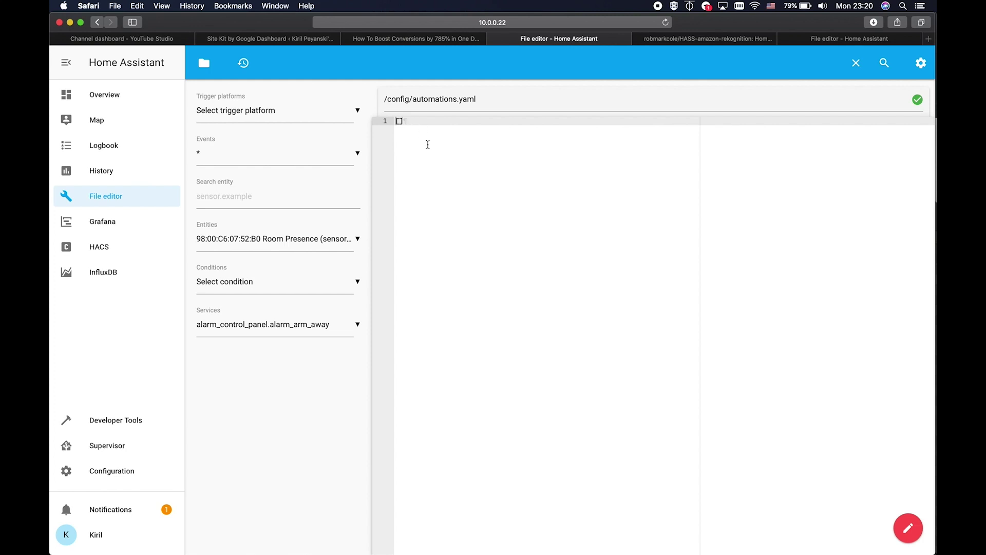
{"action": "type", "text": "["}
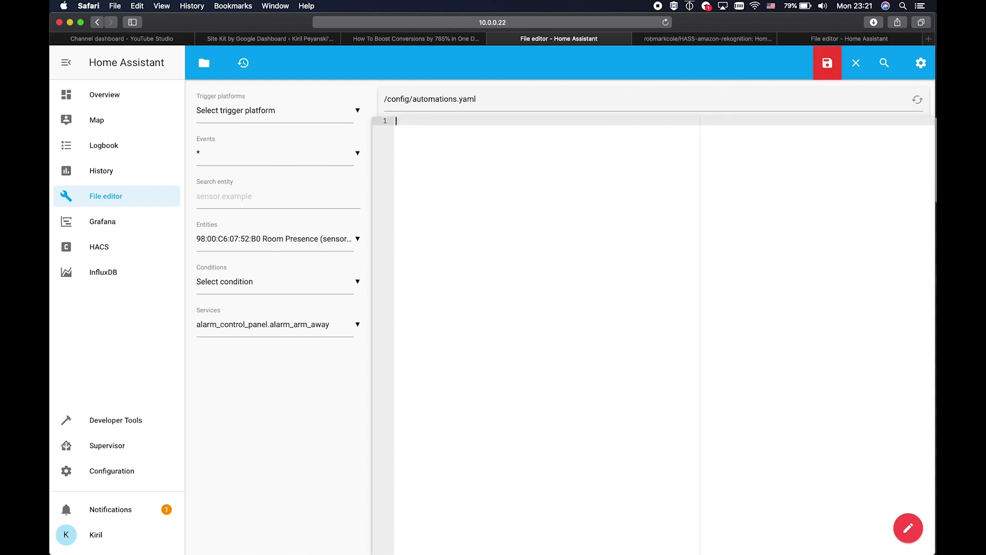
Copy the first kitchen-lights scan automation from the prepared YAML in Notes.
{"action": "key", "text": "ctrl+Right"}
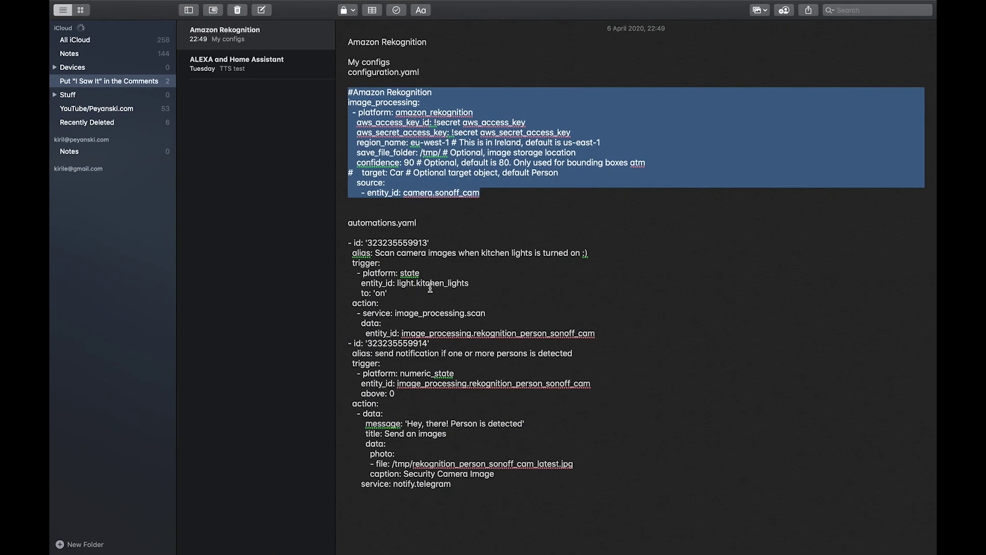
{"action": "left_click_drag", "start_coordinate": [475, 492], "coordinate": [326, 236]}
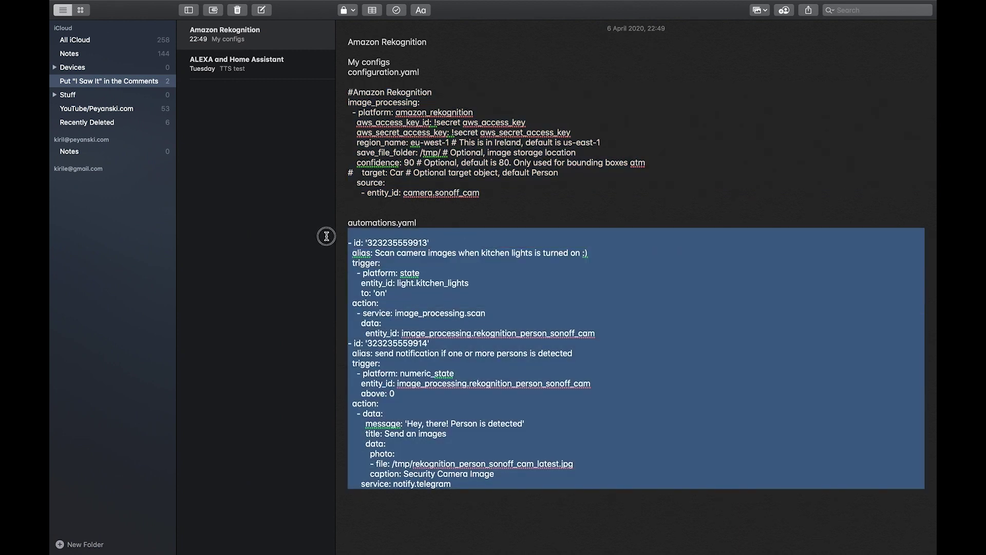
{"action": "left_click_drag", "start_coordinate": [596, 333], "coordinate": [343, 245]}
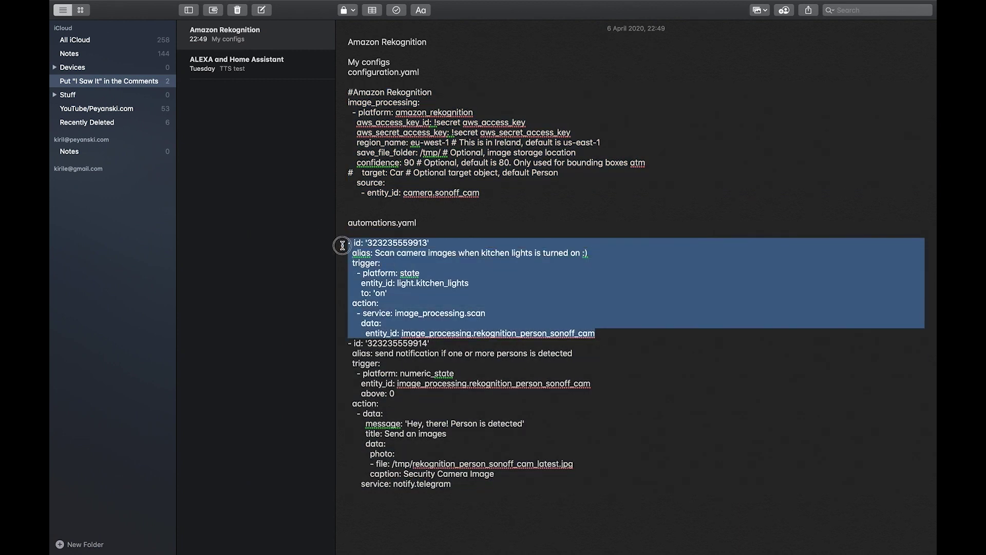
{"action": "key", "text": "super+c"}
{"action": "key", "text": "ctrl+Left"}
{"action": "key", "text": "super+v"}
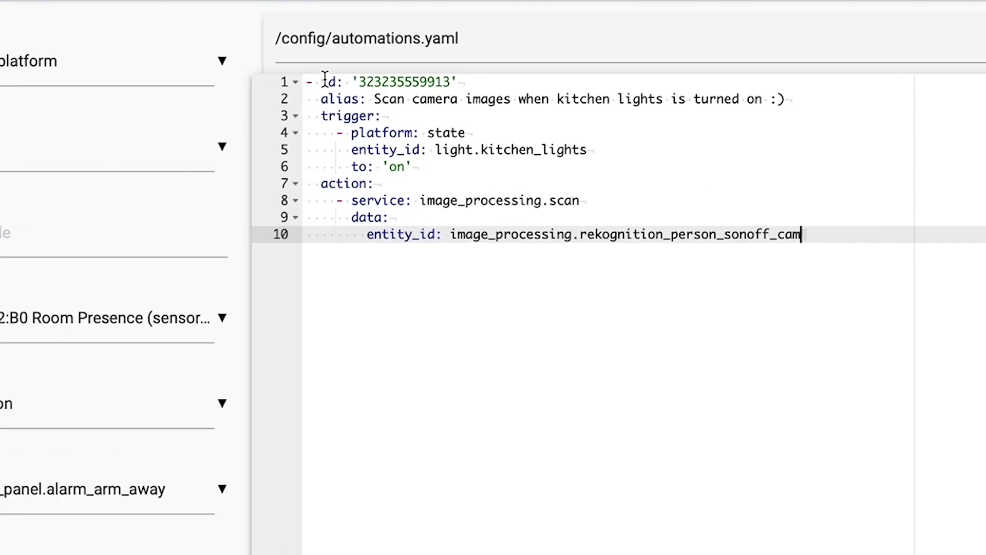
{"action": "left_click", "coordinate": [411, 121]}
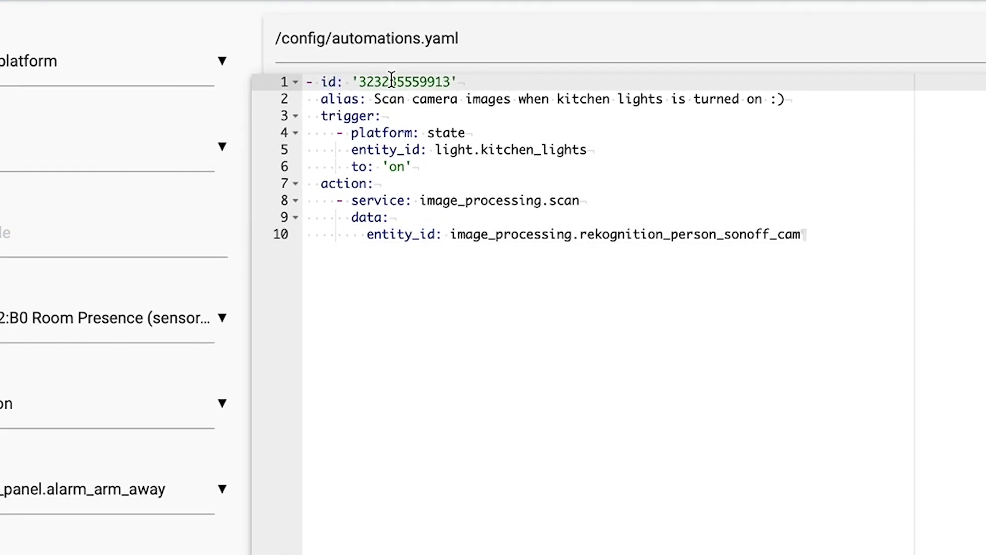
{"action": "double_click", "coordinate": [324, 99]}
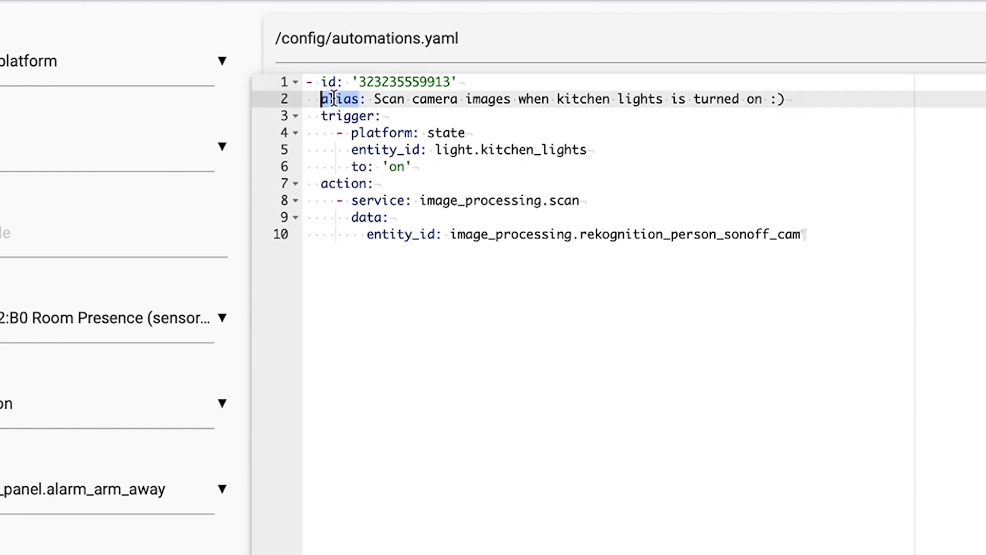
{"action": "left_click", "coordinate": [418, 100]}
{"action": "left_click", "coordinate": [352, 118]}
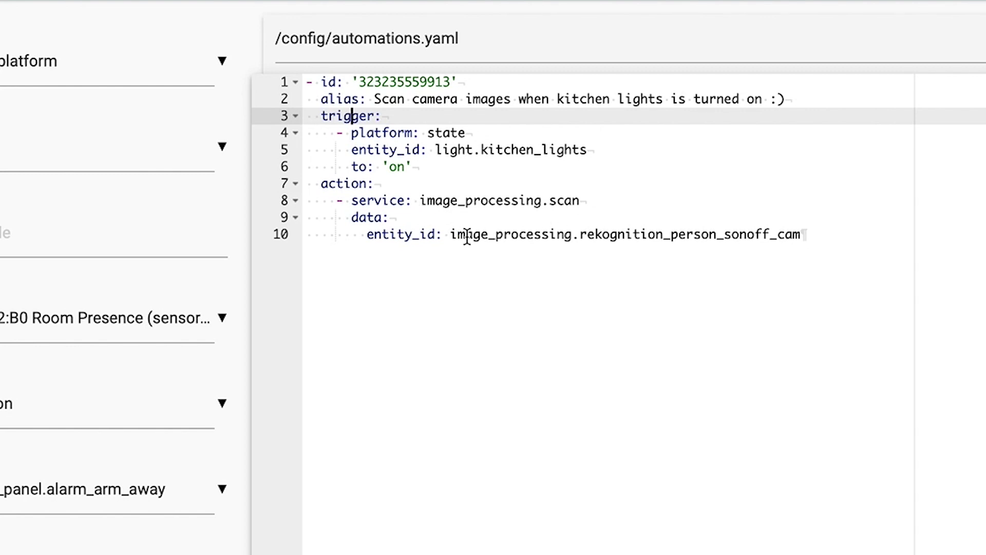
{"action": "left_click_drag", "start_coordinate": [452, 233], "coordinate": [801, 234]}
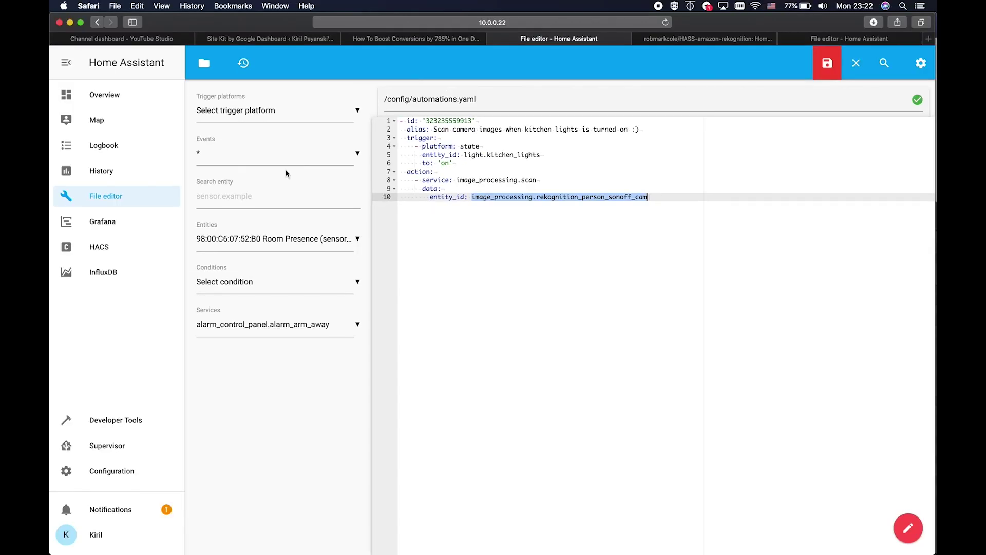
Open Developer Tools in a new tab and view the rekognition Person sonoff_cam state.
{"action": "right_click", "coordinate": [109, 426]}
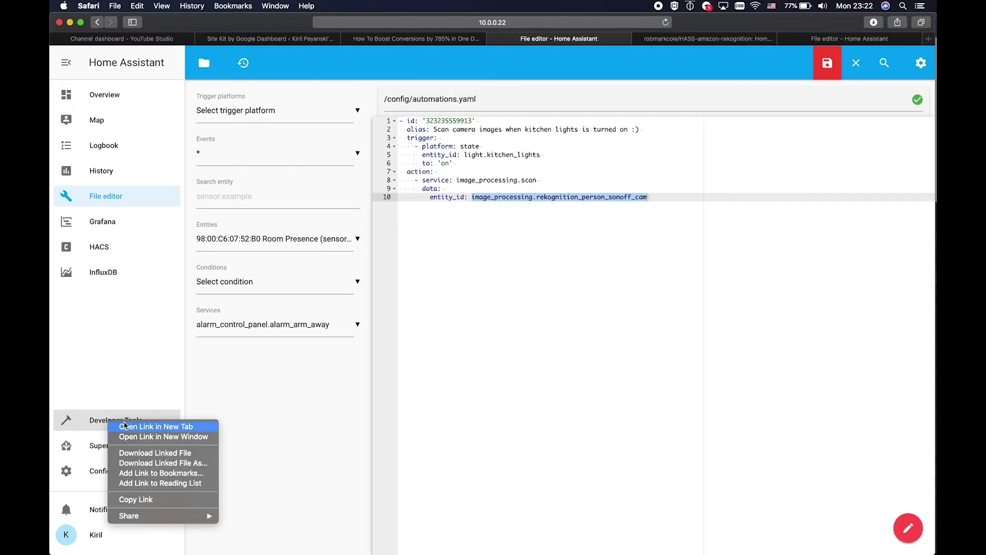
{"action": "left_click", "coordinate": [131, 429]}
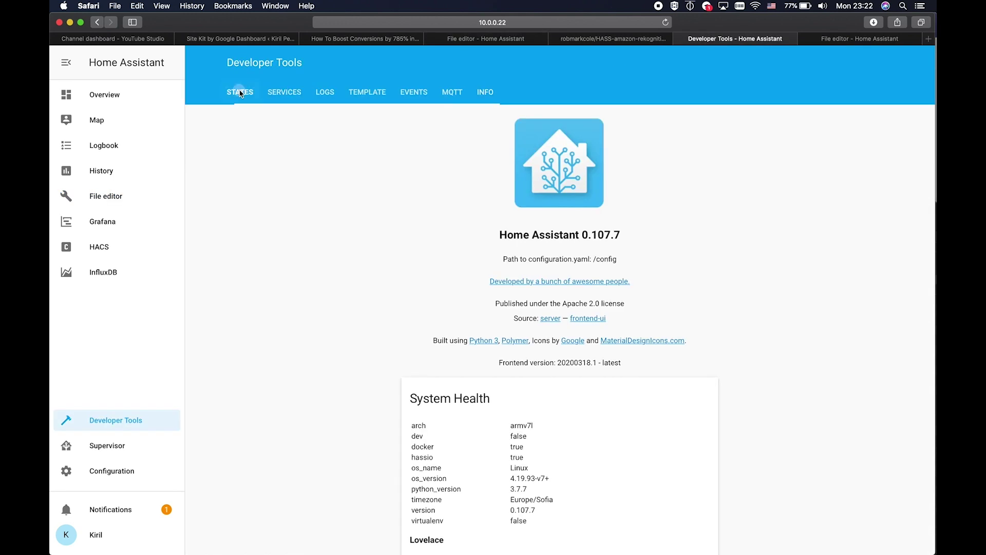
{"action": "left_click", "coordinate": [286, 172]}
{"action": "type", "text": "re"}
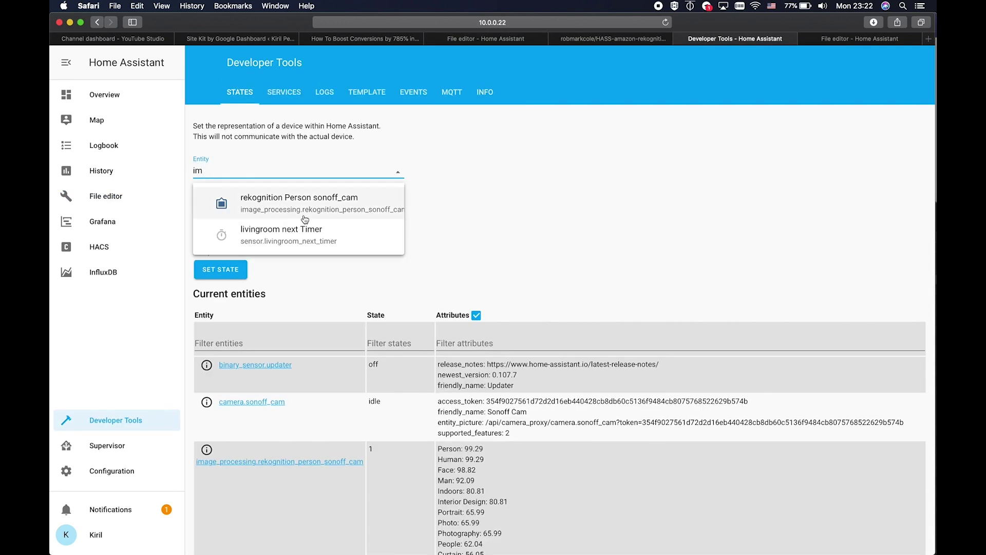
{"action": "left_click", "coordinate": [314, 215]}
{"action": "left_click", "coordinate": [199, 171]}
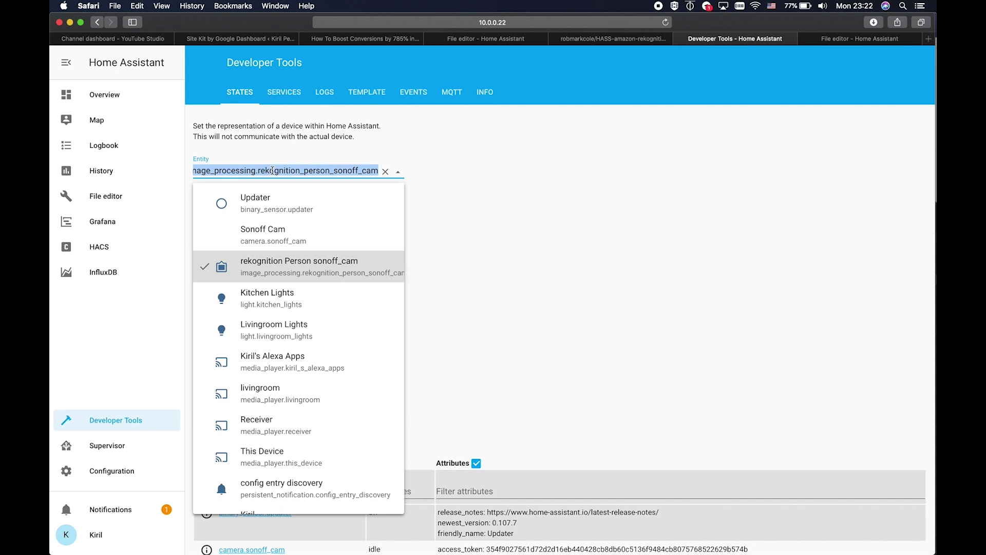
Go through the open tabs back to the automations.yaml editor.
{"action": "left_click", "coordinate": [837, 38]}
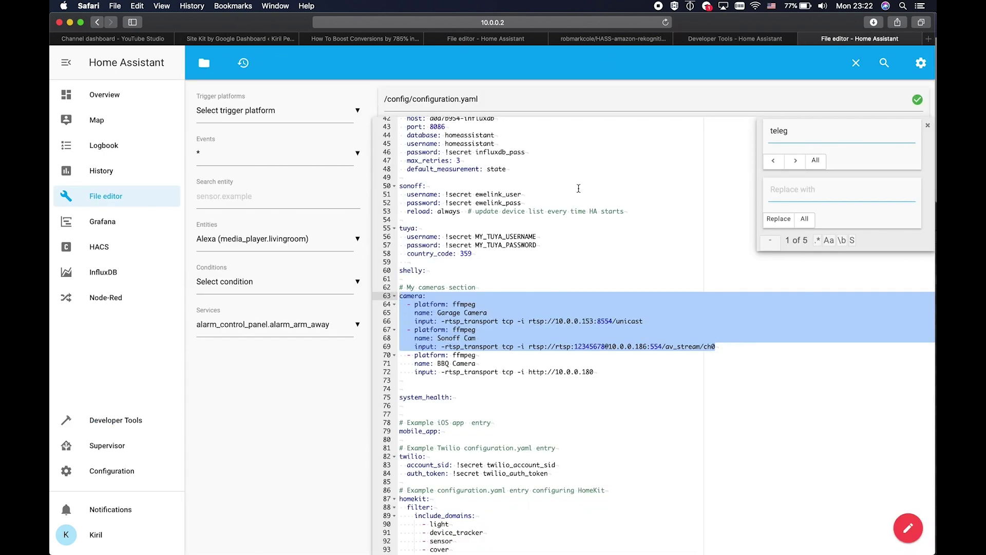
{"action": "left_click", "coordinate": [590, 42]}
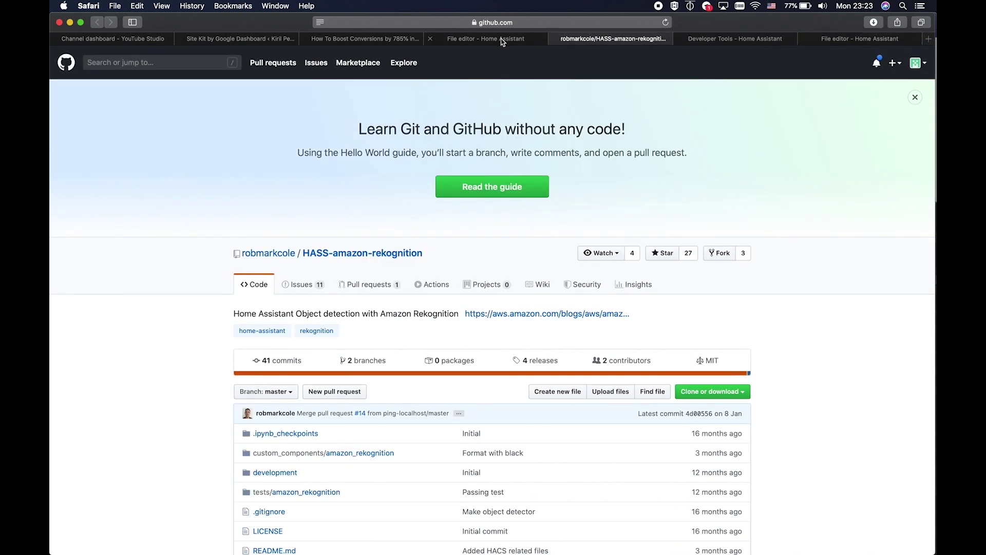
{"action": "left_click", "coordinate": [505, 40]}
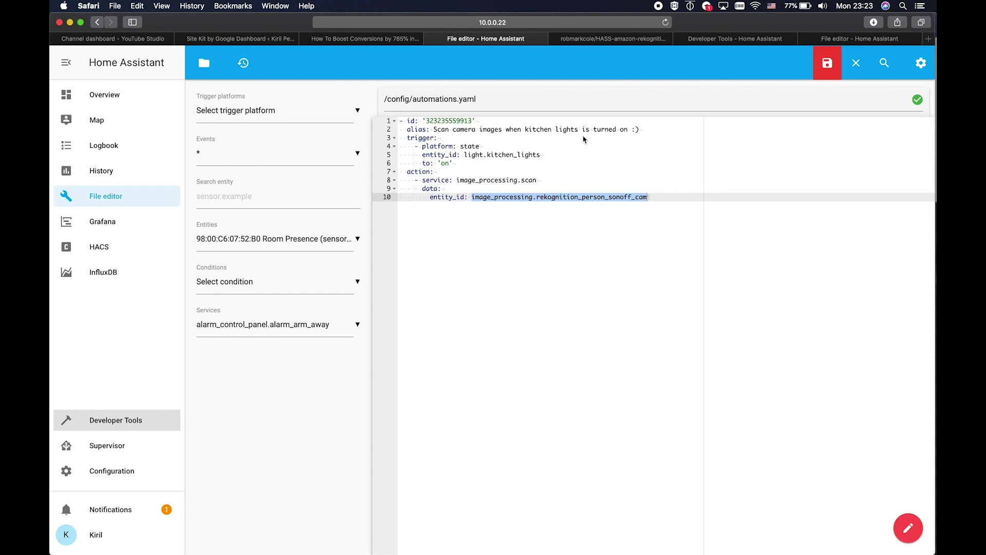
Save automations.yaml, check the configuration, and reload automations from Server Controls.
{"action": "left_click", "coordinate": [830, 73]}
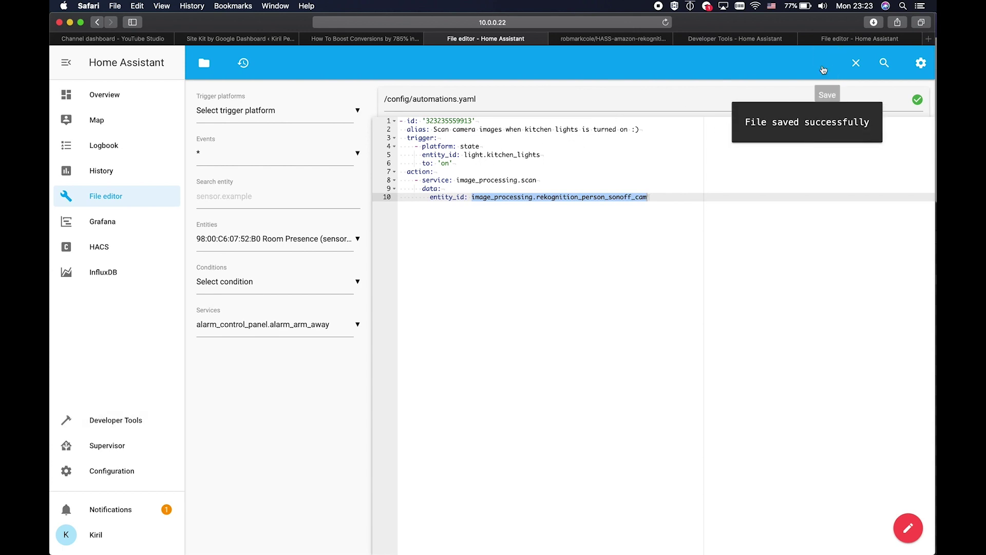
{"action": "left_click", "coordinate": [113, 472]}
{"action": "scroll", "coordinate": [605, 291], "scroll_direction": "down", "scroll_amount": 5}
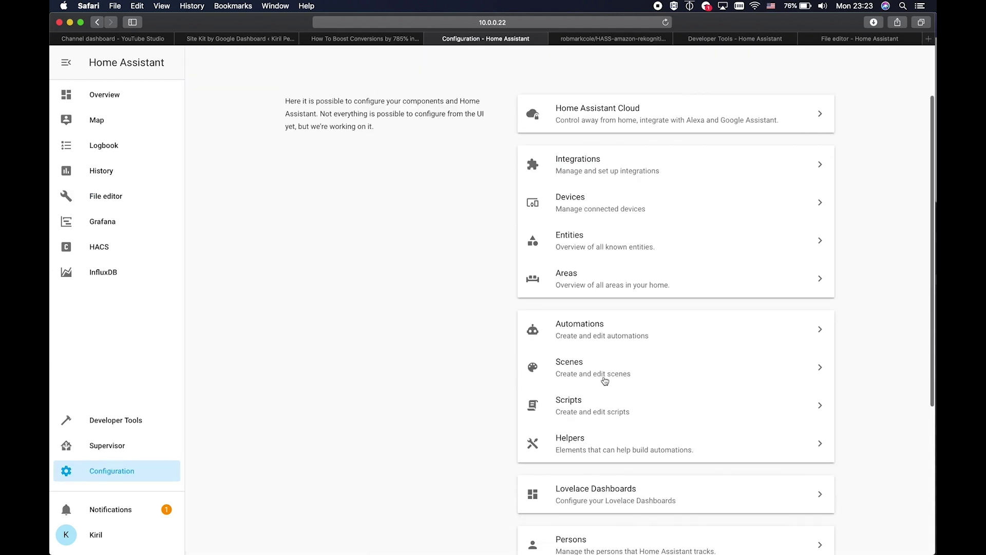
{"action": "left_click", "coordinate": [590, 478]}
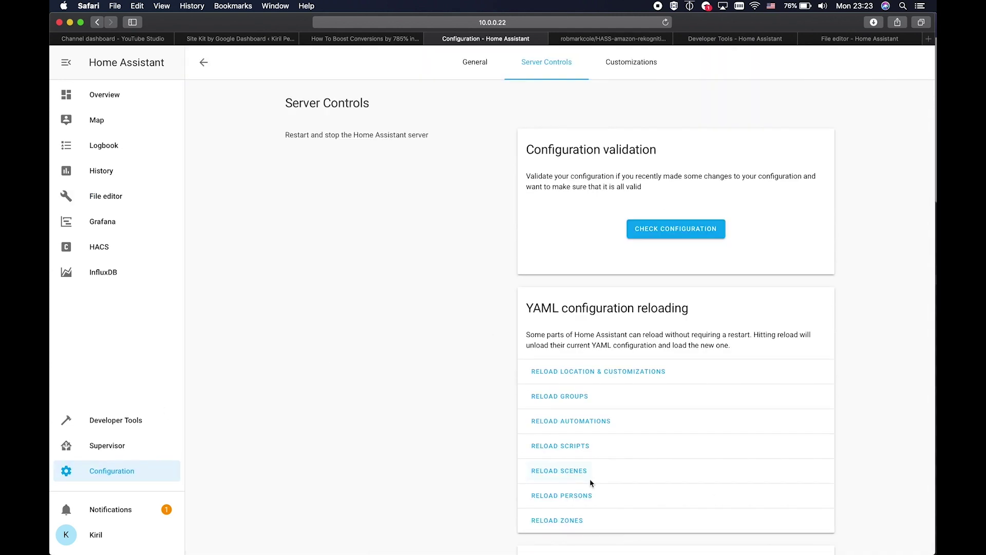
{"action": "left_click", "coordinate": [672, 234]}
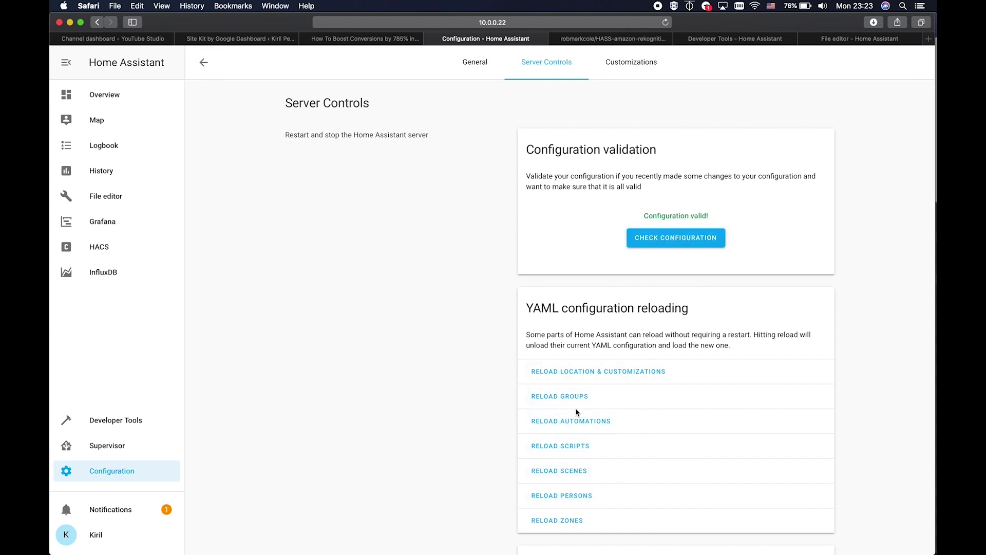
{"action": "left_click", "coordinate": [570, 427]}
Turn on the Kitchen Lights and inspect image_processing.rekognition_person_sonoff_cam in Developer Tools.
{"action": "left_click", "coordinate": [111, 101]}
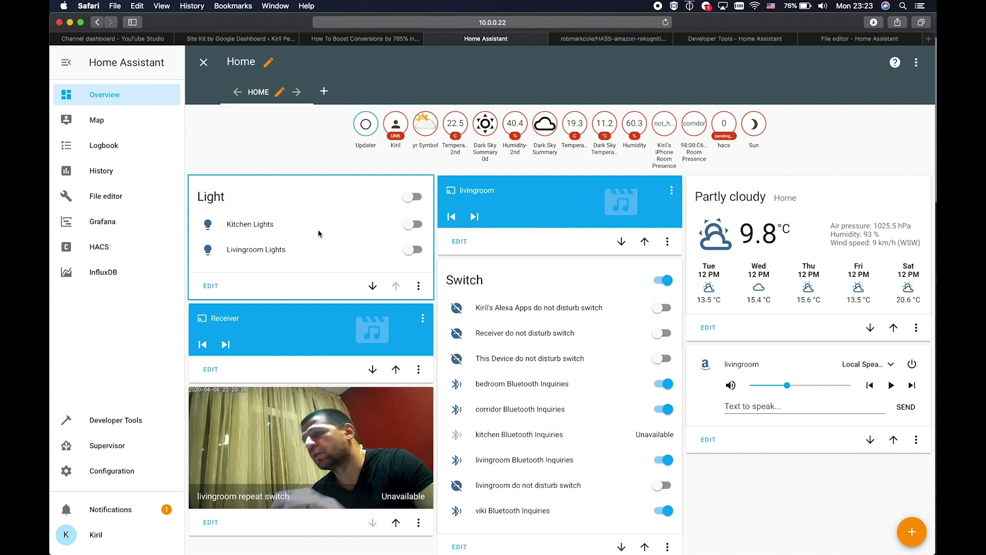
{"action": "left_click", "coordinate": [413, 224]}
{"action": "left_click", "coordinate": [730, 41]}
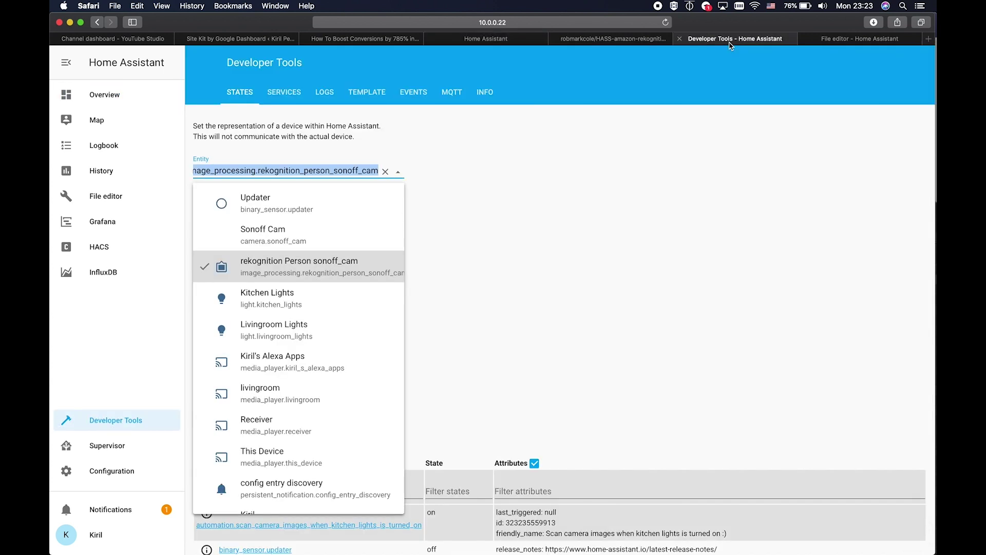
{"action": "left_click", "coordinate": [495, 185]}
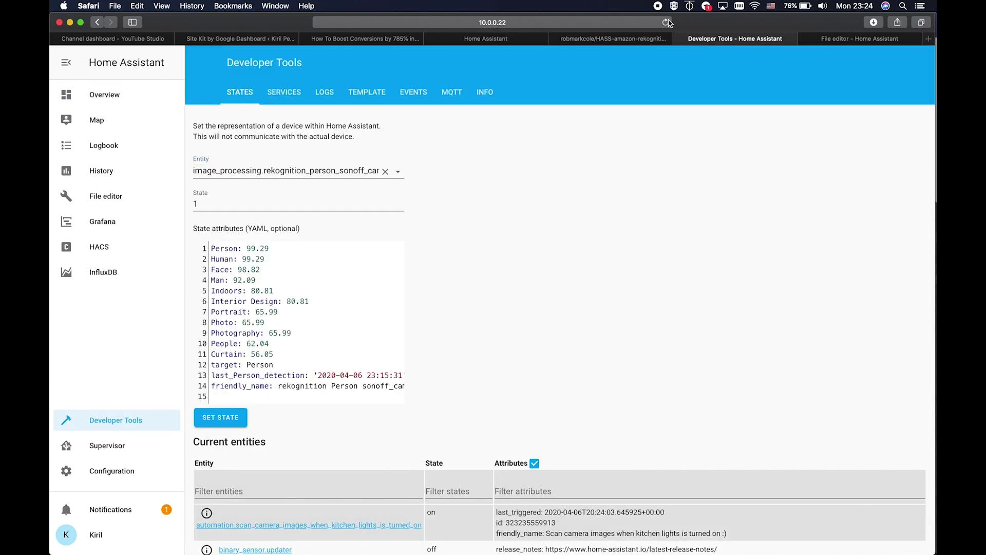
{"action": "left_click", "coordinate": [391, 169]}
{"action": "type", "text": "im"}
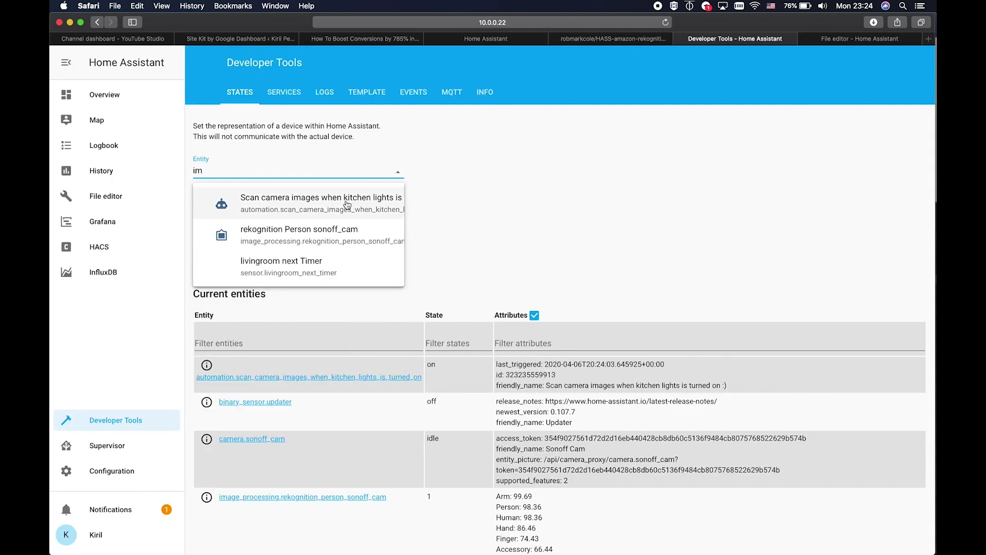
{"action": "left_click", "coordinate": [332, 235]}
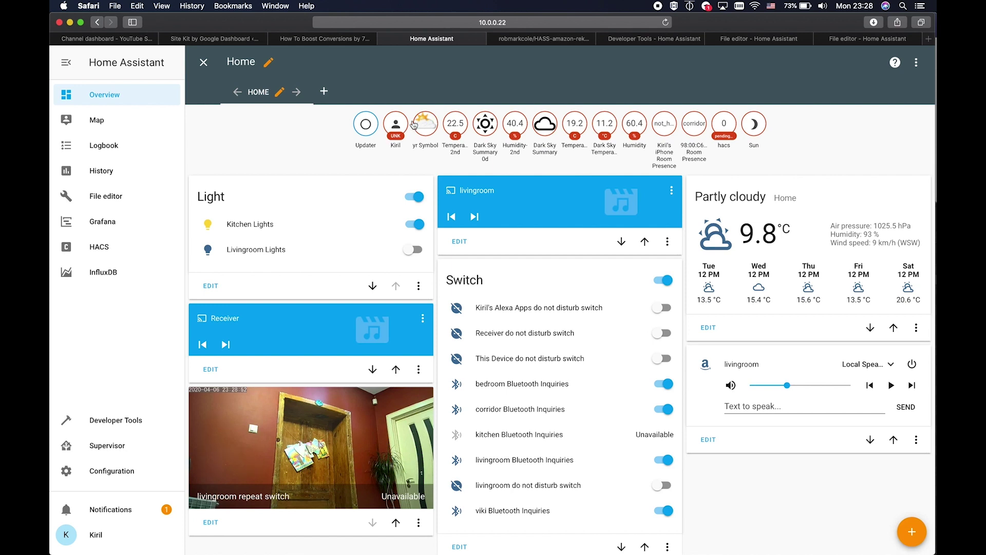
Toggle Kitchen Lights off and on, then recheck the rekognition Person entity, which now shows 0.
{"action": "left_click", "coordinate": [414, 225]}
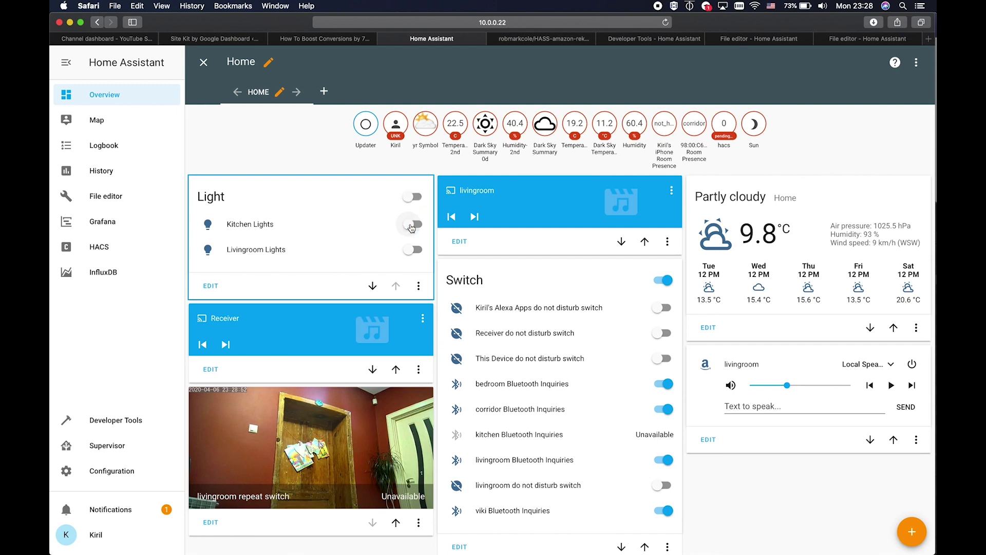
{"action": "left_click", "coordinate": [411, 226]}
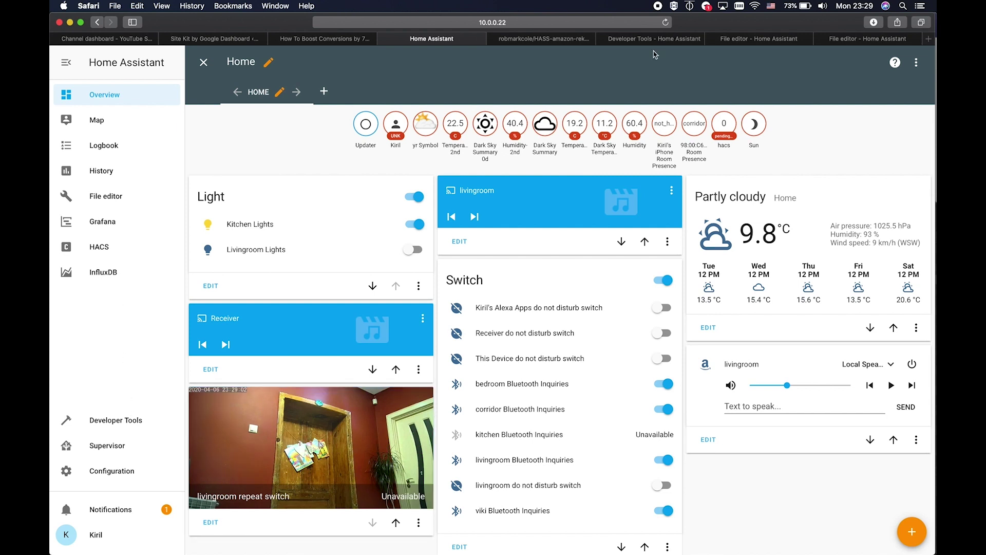
{"action": "left_click", "coordinate": [680, 44]}
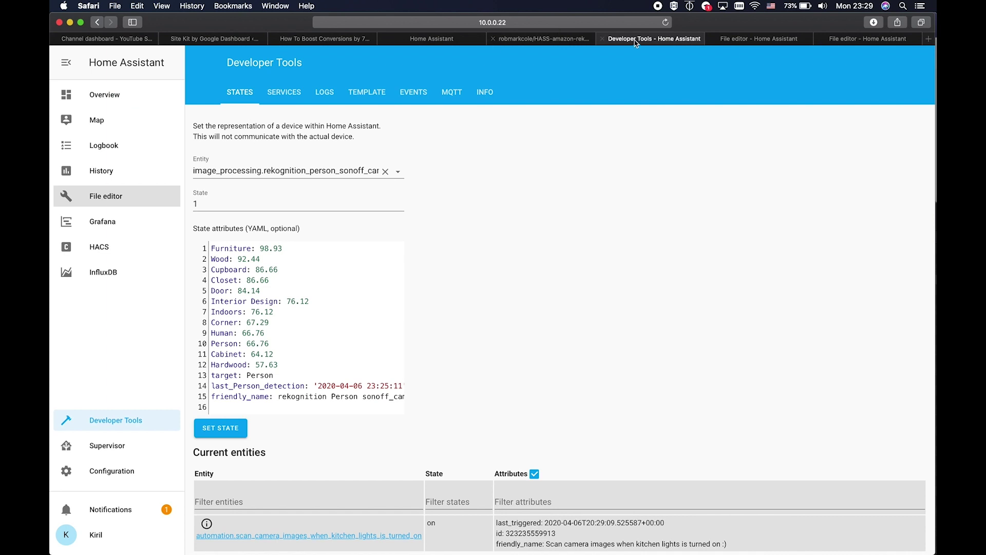
{"action": "left_click", "coordinate": [665, 23]}
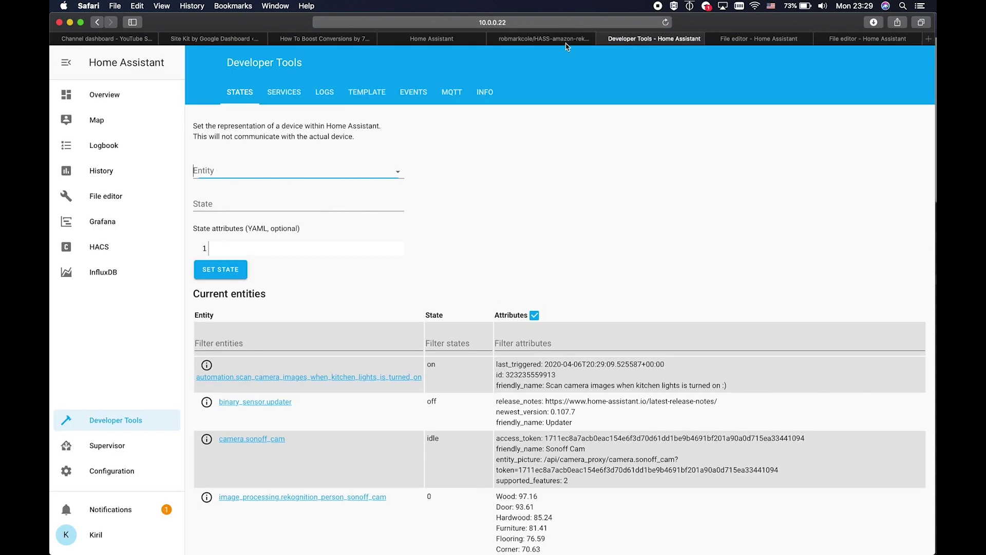
{"action": "left_click", "coordinate": [332, 172]}
{"action": "type", "text": "iunm"}
{"action": "key", "text": "BackSpace"}
{"action": "key", "text": "BackSpace"}
{"action": "key", "text": "BackSpace"}
{"action": "key", "text": "BackSpace"}
{"action": "type", "text": "im"}
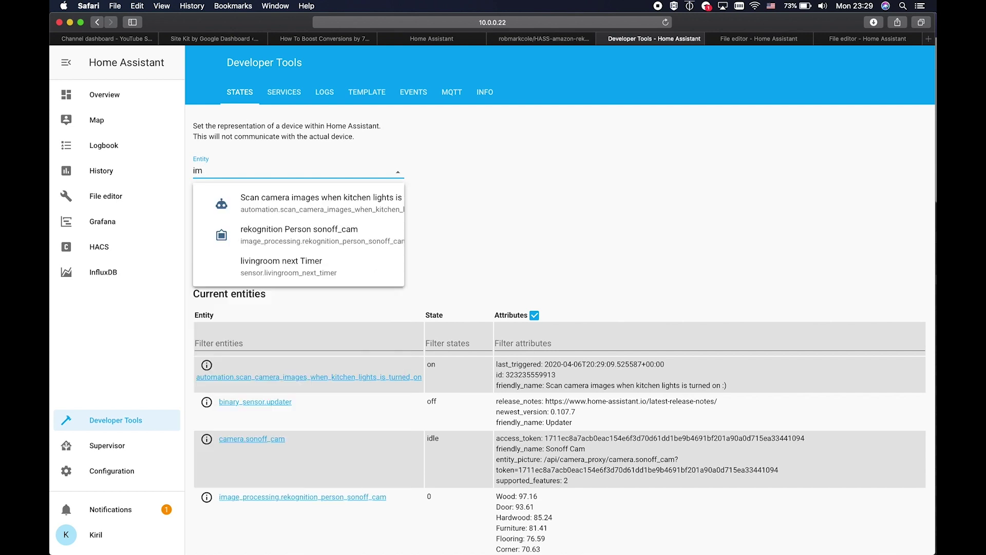
{"action": "left_click", "coordinate": [339, 235]}
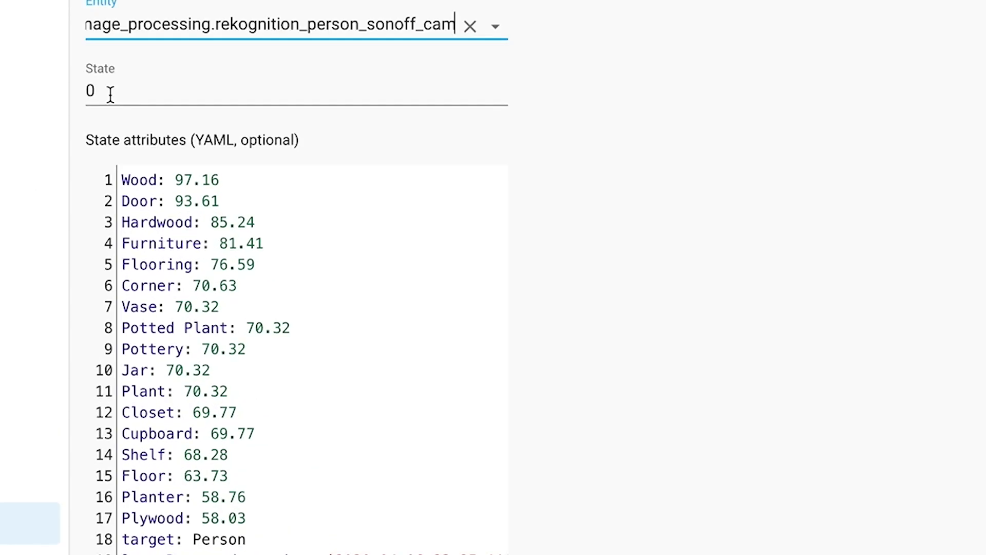
{"action": "double_click", "coordinate": [100, 94]}
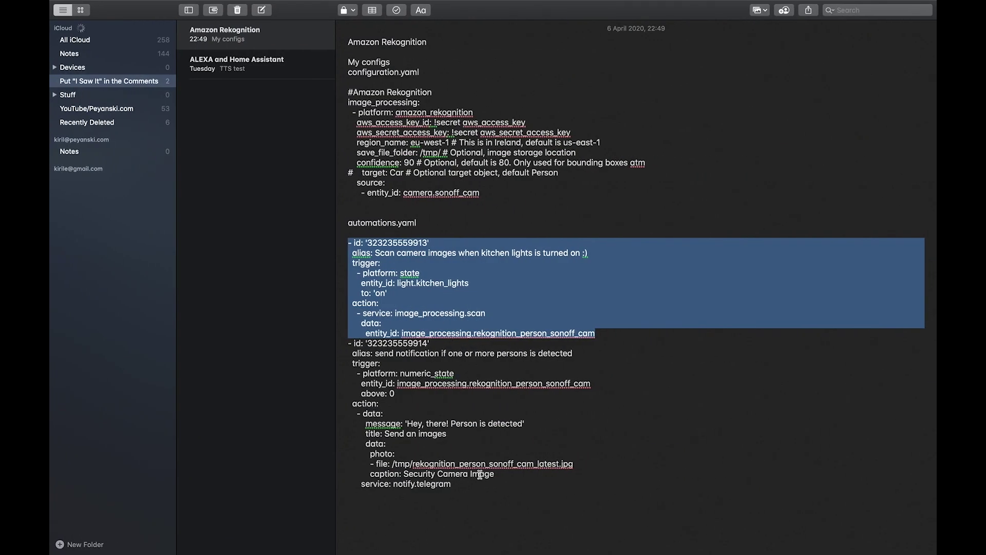
Select and copy the whole Telegram person-notification automation block in Notes.
{"action": "left_click_drag", "start_coordinate": [473, 486], "coordinate": [352, 364]}
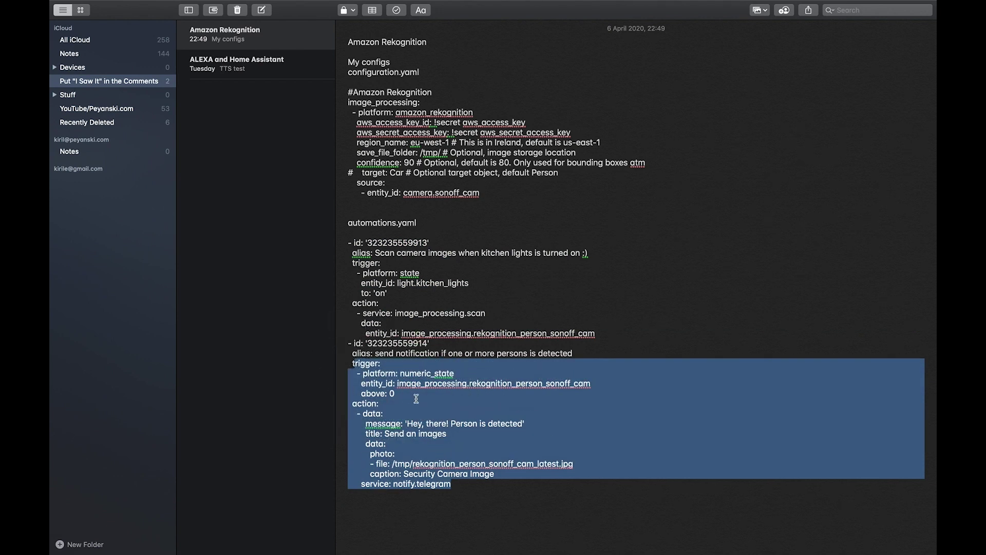
{"action": "left_click", "coordinate": [457, 493]}
{"action": "left_click_drag", "start_coordinate": [463, 486], "coordinate": [339, 347]}
{"action": "key", "text": "super+c"}
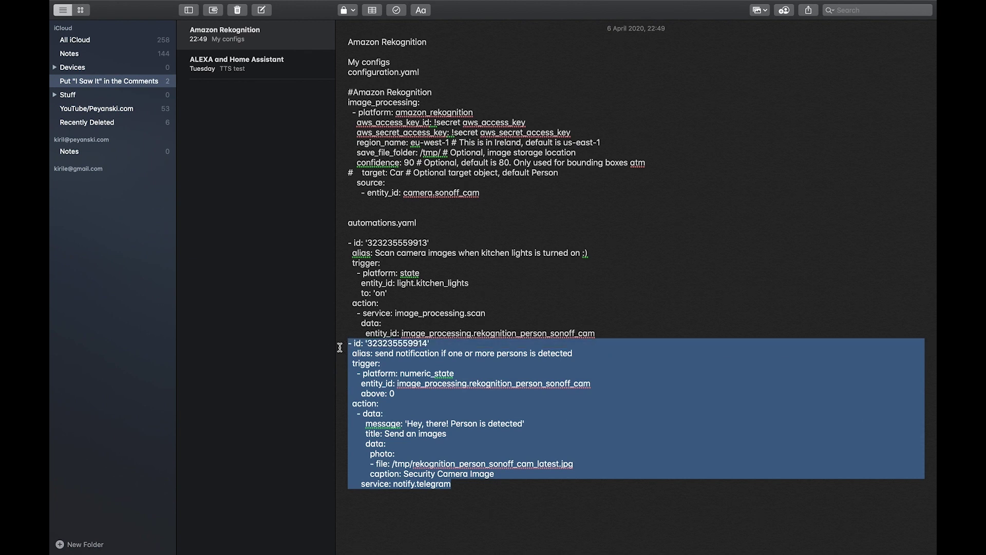
{"action": "key", "text": "ctrl+Left"}
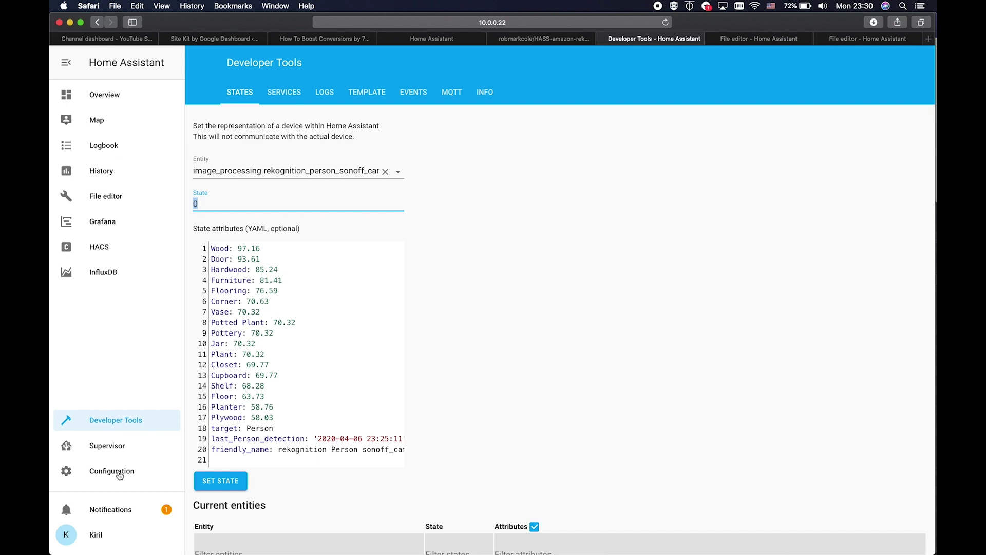
Paste the Telegram person-notification automation after the first automation in automations.yaml.
{"action": "left_click", "coordinate": [118, 189]}
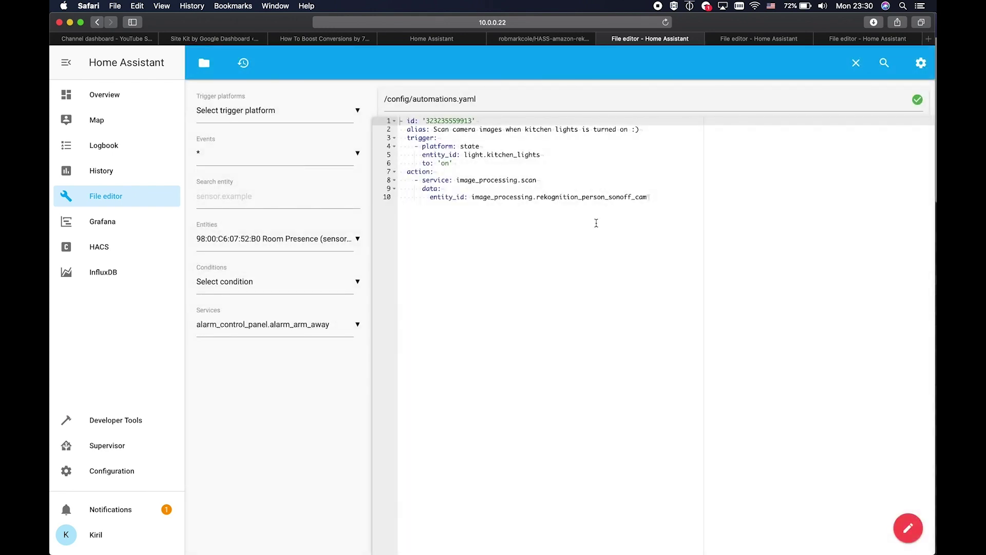
{"action": "left_click", "coordinate": [658, 197]}
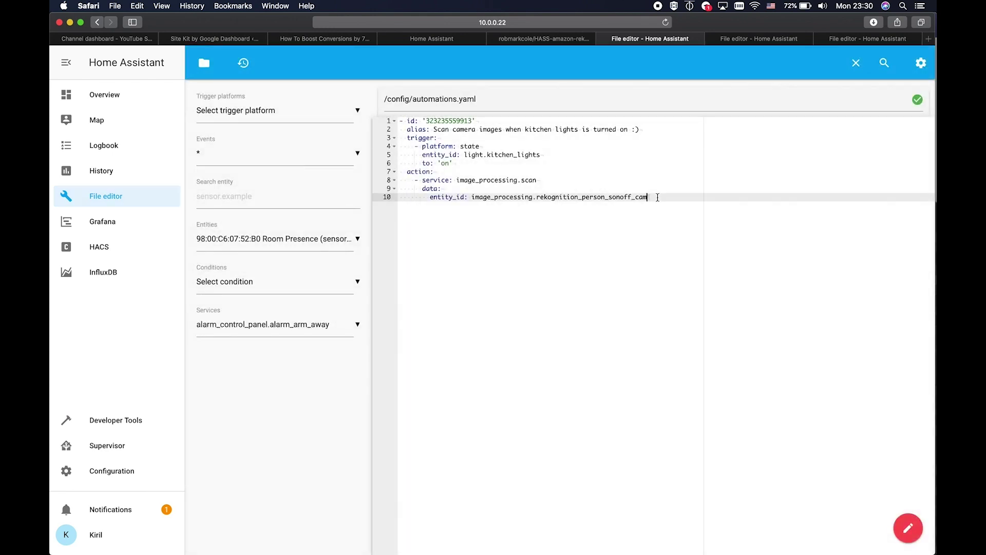
{"action": "key", "text": "Return"}
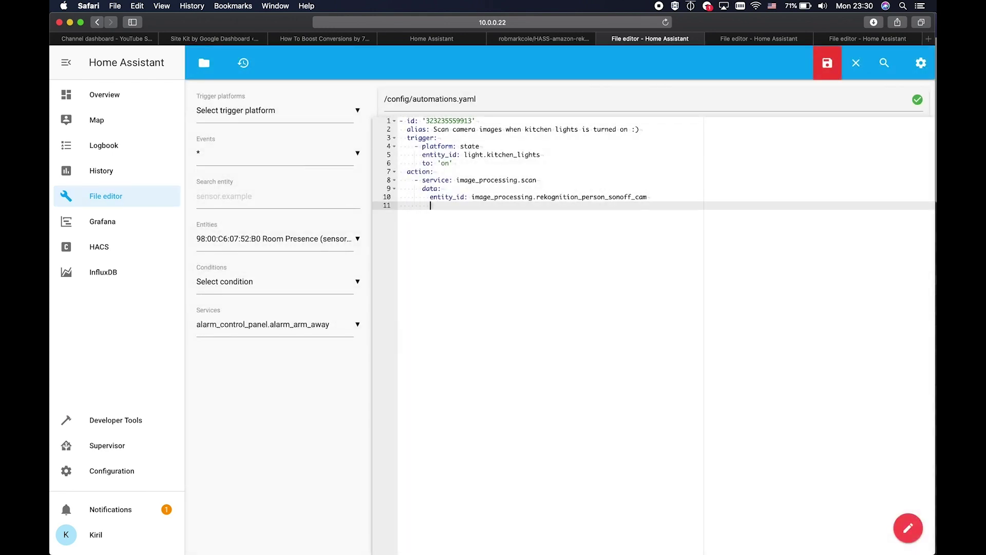
{"action": "key", "text": "super+v"}
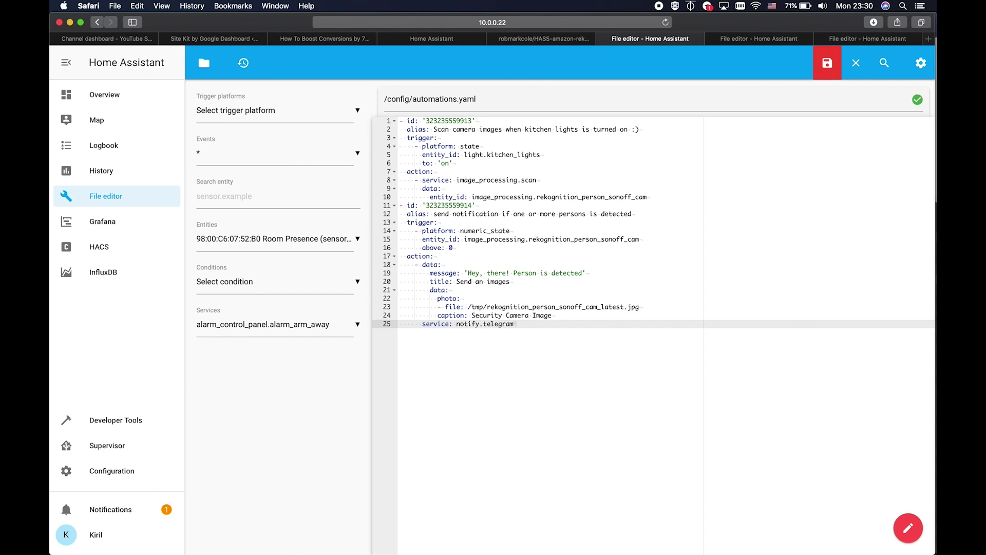
Check the numeric_state trigger's rekognition_person_sonoff_cam entity against Developer Tools.
{"action": "left_click", "coordinate": [437, 247]}
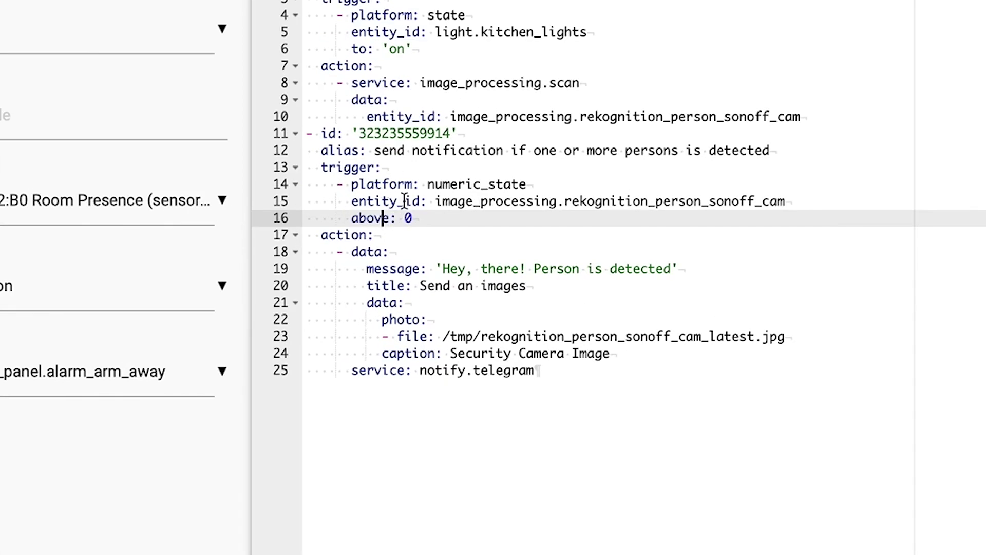
{"action": "left_click_drag", "start_coordinate": [429, 218], "coordinate": [319, 168]}
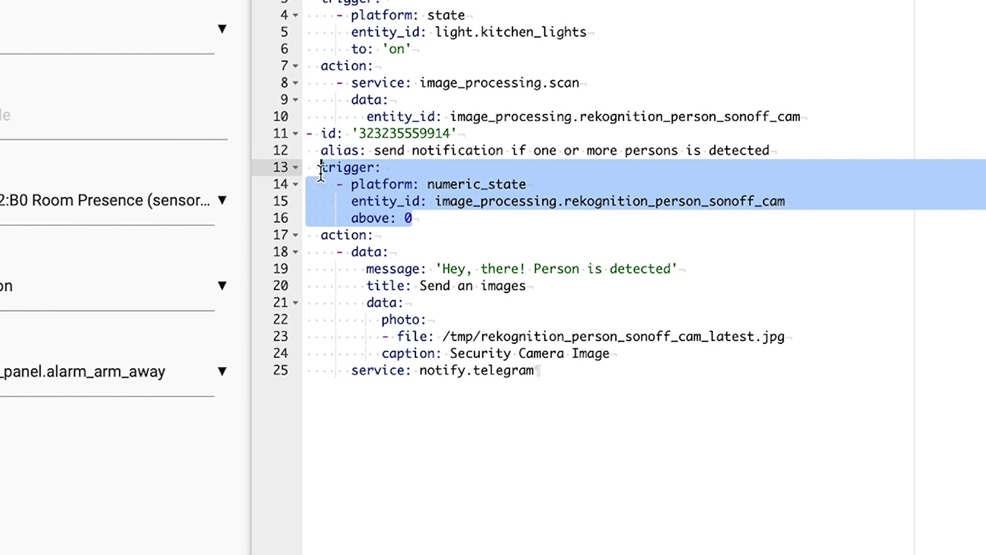
{"action": "left_click", "coordinate": [398, 202]}
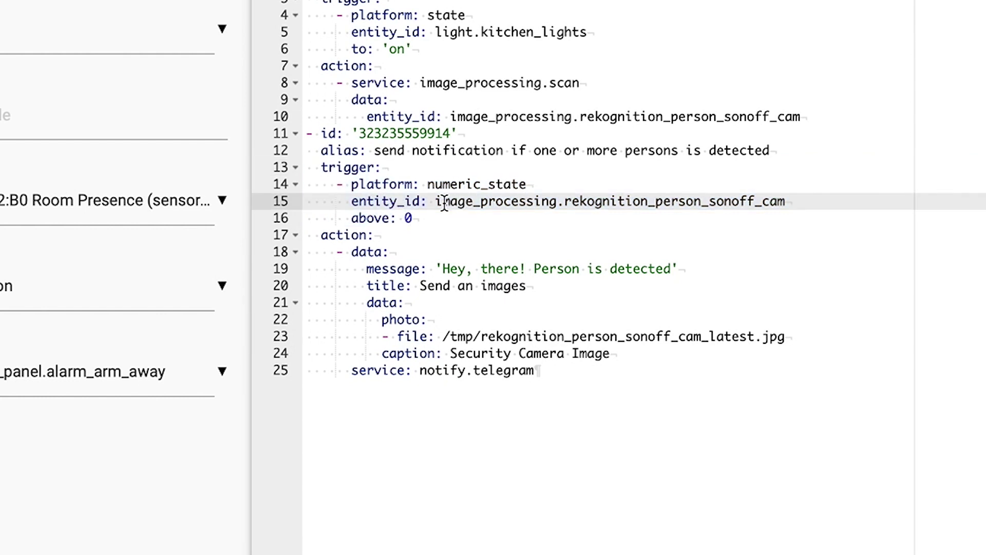
{"action": "triple_click", "coordinate": [511, 201]}
{"action": "left_click", "coordinate": [573, 202]}
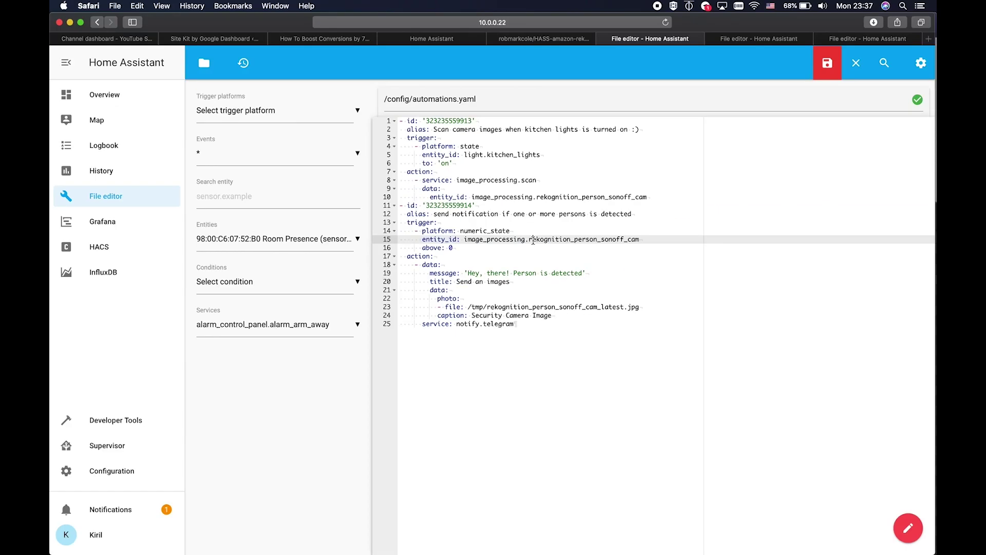
{"action": "double_click", "coordinate": [533, 240]}
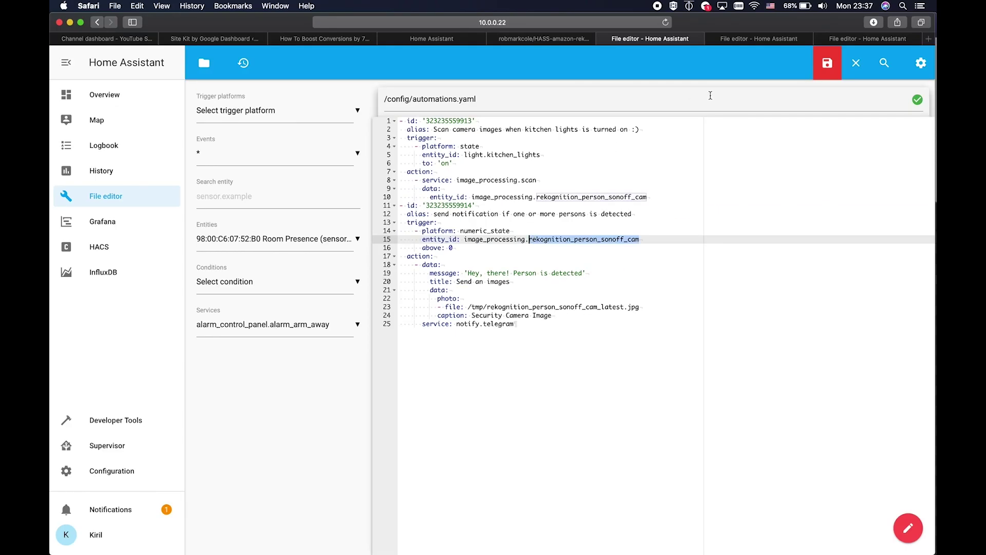
{"action": "left_click", "coordinate": [757, 40]}
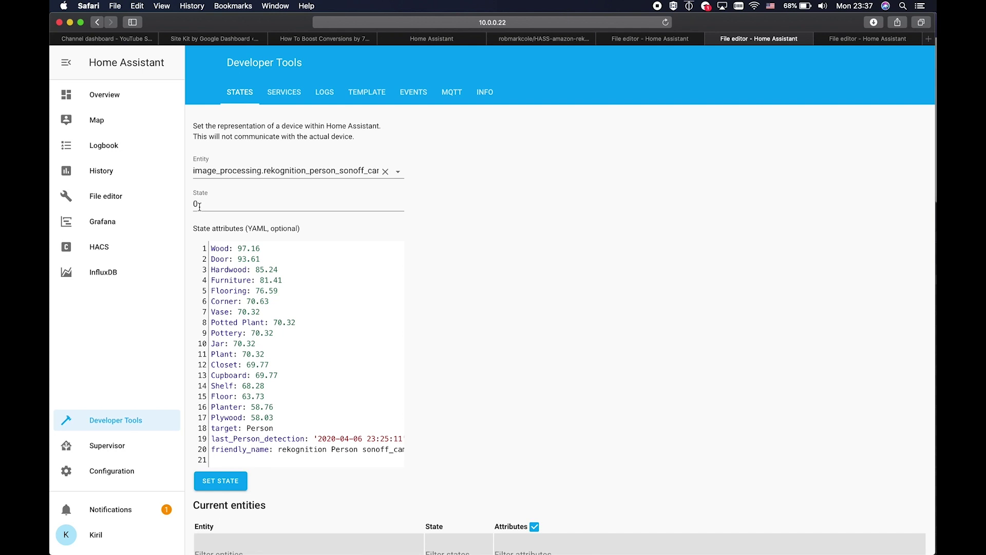
{"action": "left_click", "coordinate": [646, 43]}
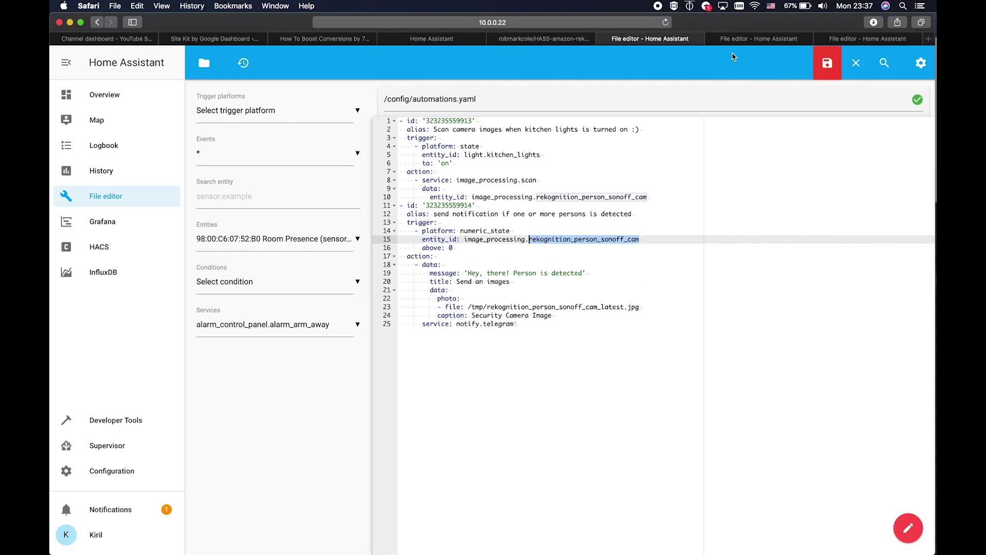
{"action": "left_click", "coordinate": [745, 40]}
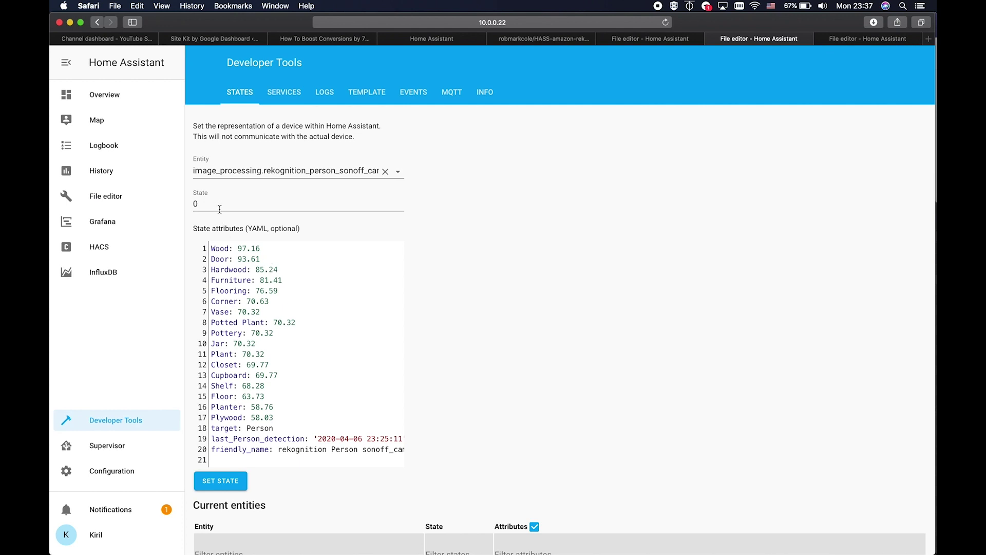
{"action": "left_click", "coordinate": [646, 40]}
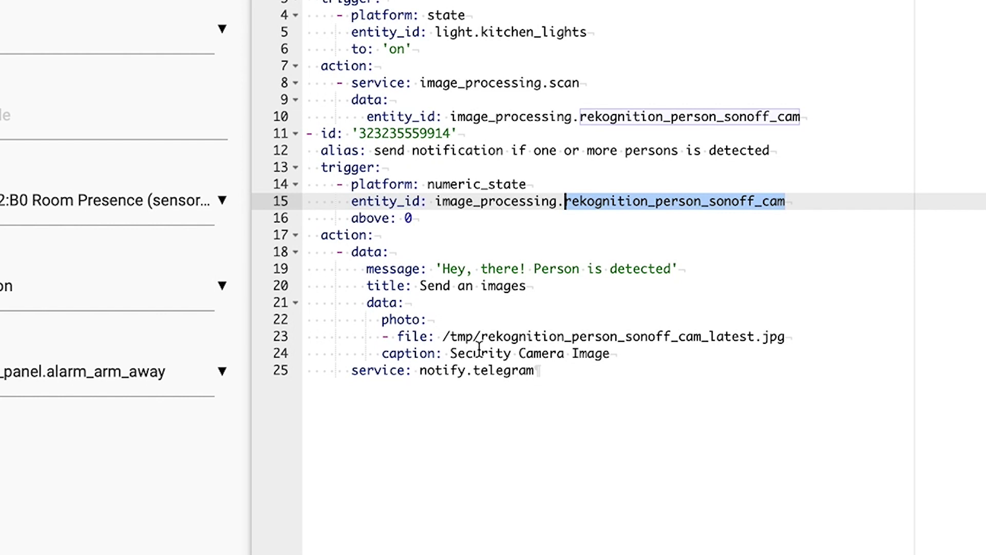
Review the notification message text and the /tmp photo file path.
{"action": "double_click", "coordinate": [482, 268]}
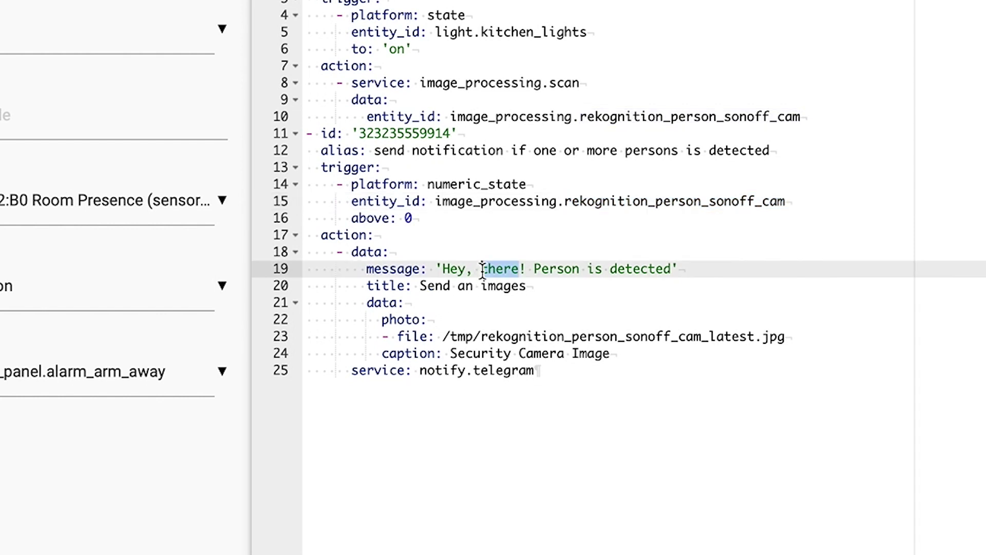
{"action": "left_click_drag", "start_coordinate": [528, 257], "coordinate": [446, 277]}
{"action": "double_click", "coordinate": [462, 337]}
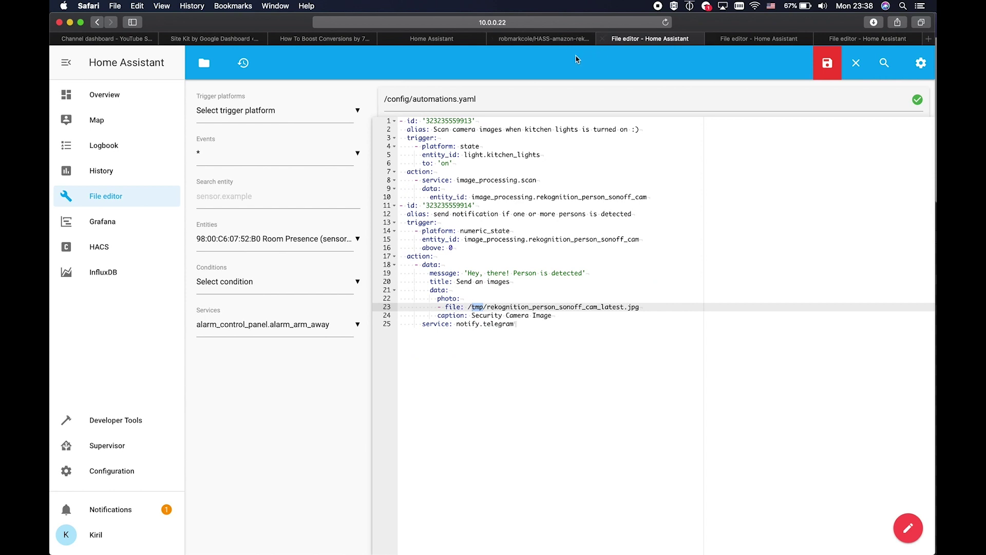
Open configuration.yaml in a second File editor tab.
{"action": "right_click", "coordinate": [100, 203]}
{"action": "left_click", "coordinate": [129, 201]}
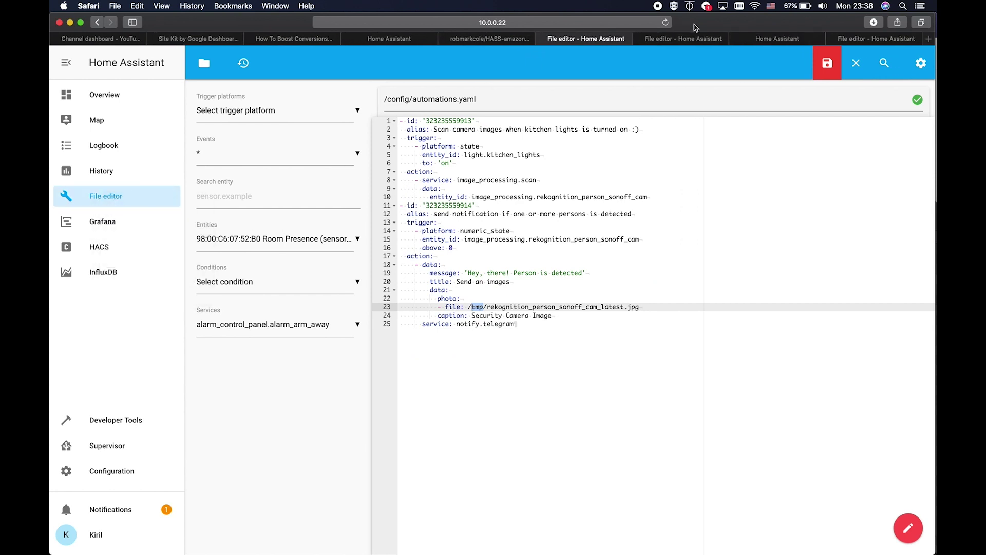
{"action": "left_click", "coordinate": [764, 39]}
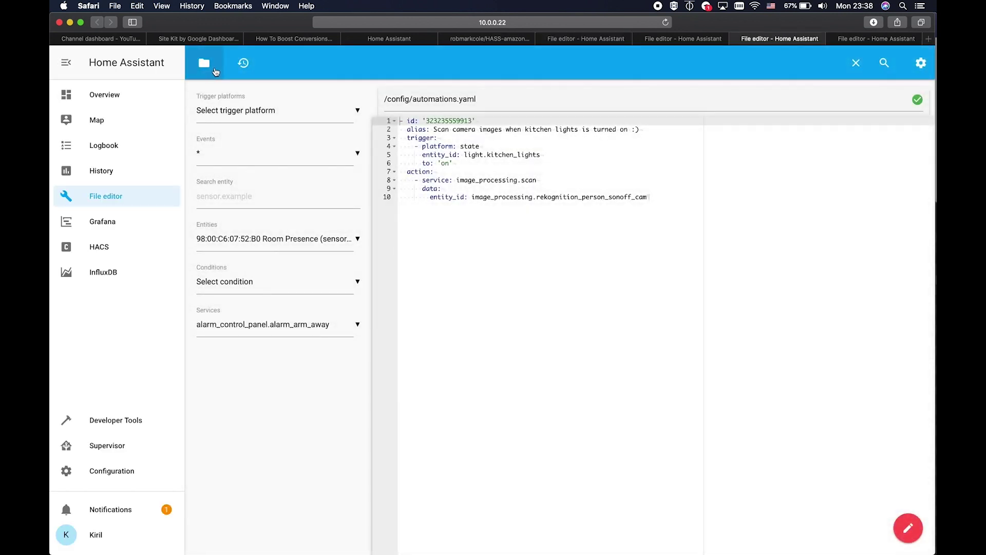
{"action": "left_click", "coordinate": [210, 63]}
{"action": "scroll", "coordinate": [234, 313], "scroll_direction": "down", "scroll_amount": 5}
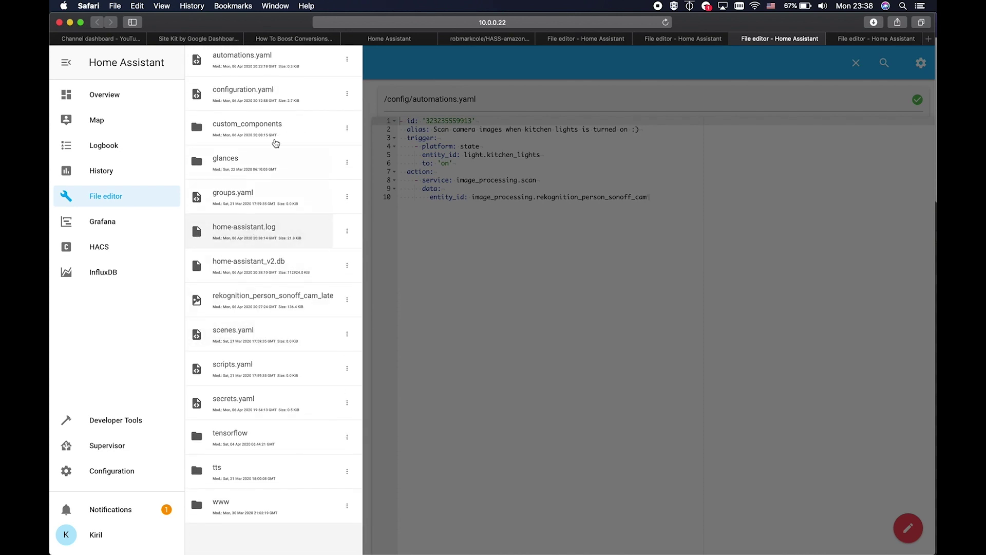
{"action": "left_click", "coordinate": [275, 105]}
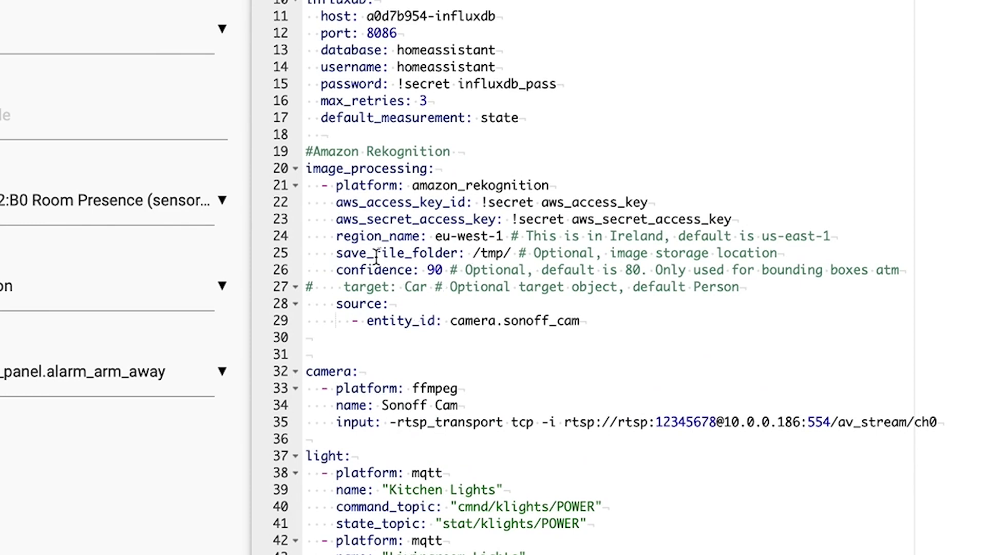
Compare the /tmp/ save_file_folder on line 25 with the automation's photo file name.
{"action": "left_click", "coordinate": [492, 254]}
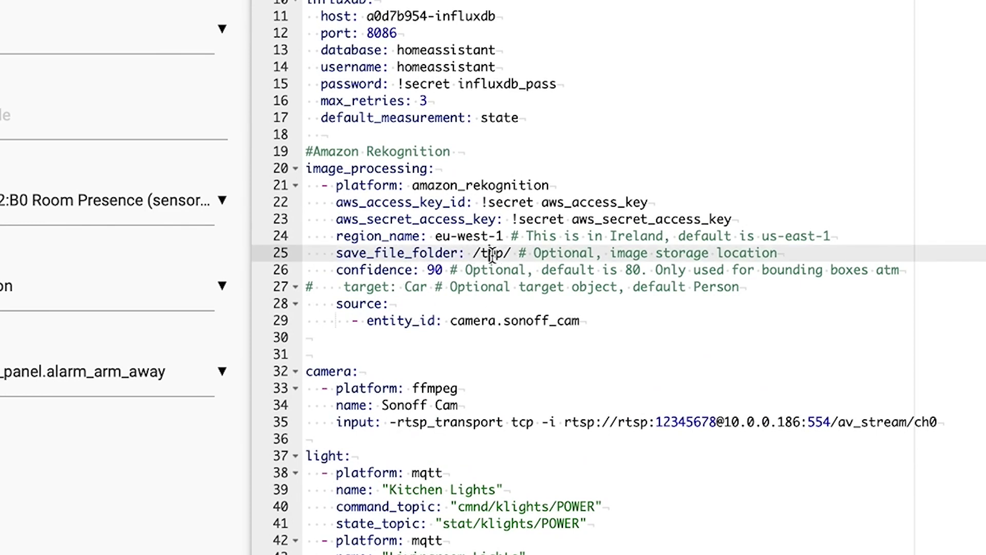
{"action": "double_click", "coordinate": [492, 254]}
{"action": "double_click", "coordinate": [513, 252]}
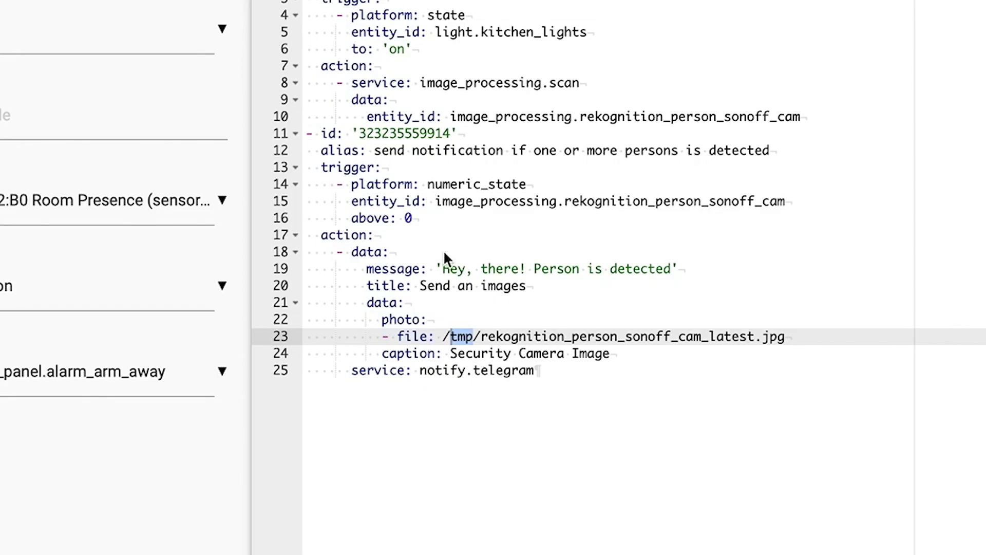
{"action": "double_click", "coordinate": [645, 335]}
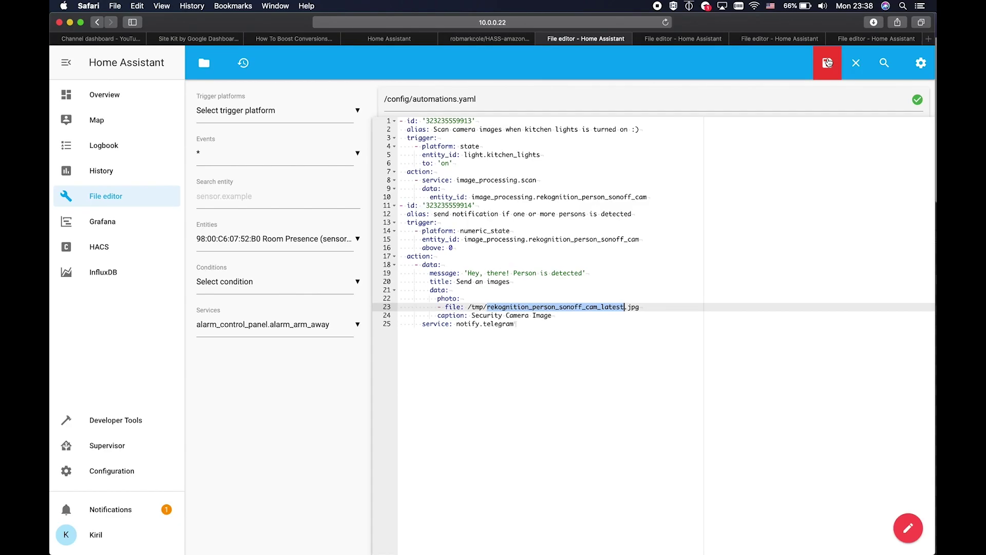
Save both automations, confirm the configuration is valid in Server Controls, and reload automations.
{"action": "left_click", "coordinate": [827, 62]}
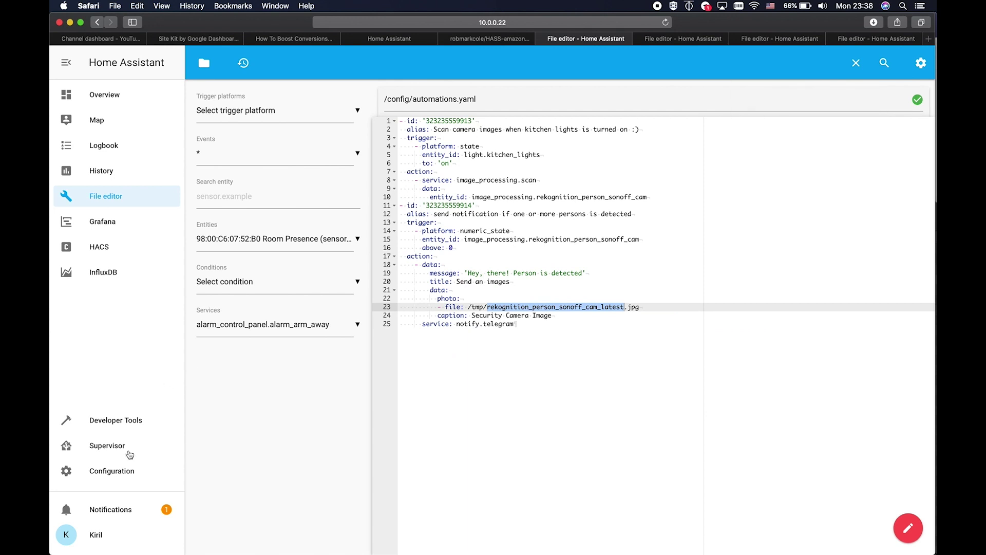
{"action": "left_click", "coordinate": [125, 477]}
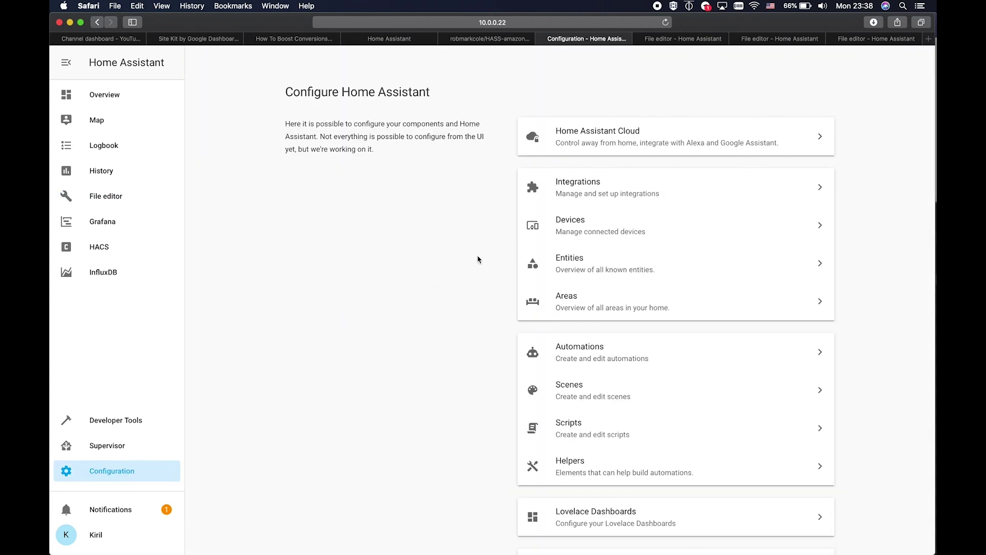
{"action": "scroll", "coordinate": [593, 311], "scroll_direction": "down", "scroll_amount": 5}
{"action": "left_click", "coordinate": [596, 491]}
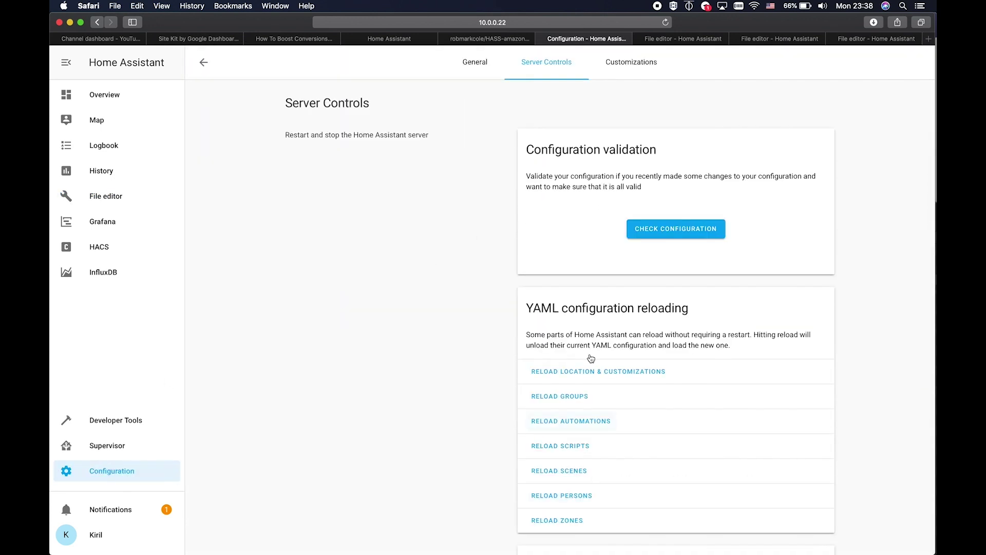
{"action": "left_click", "coordinate": [668, 239]}
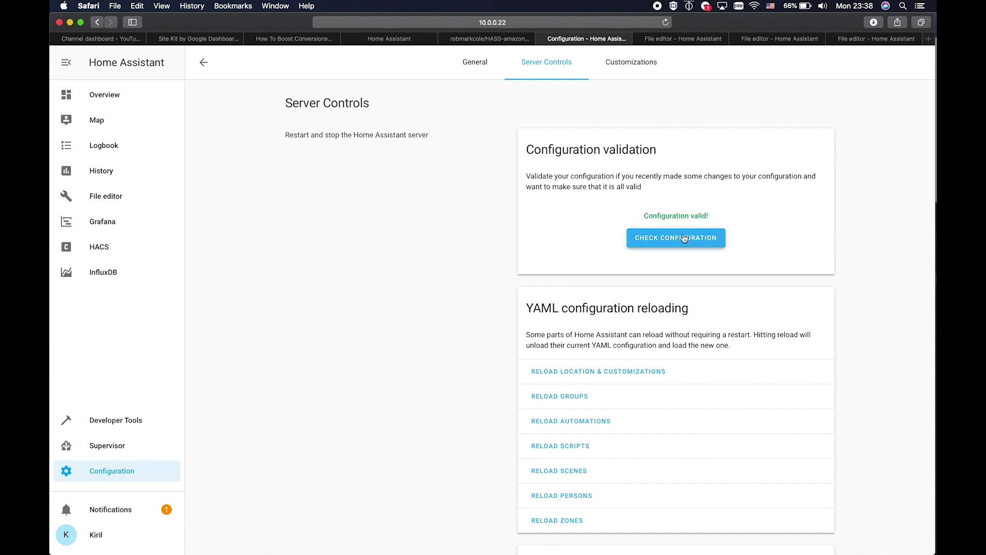
{"action": "left_click", "coordinate": [594, 423]}
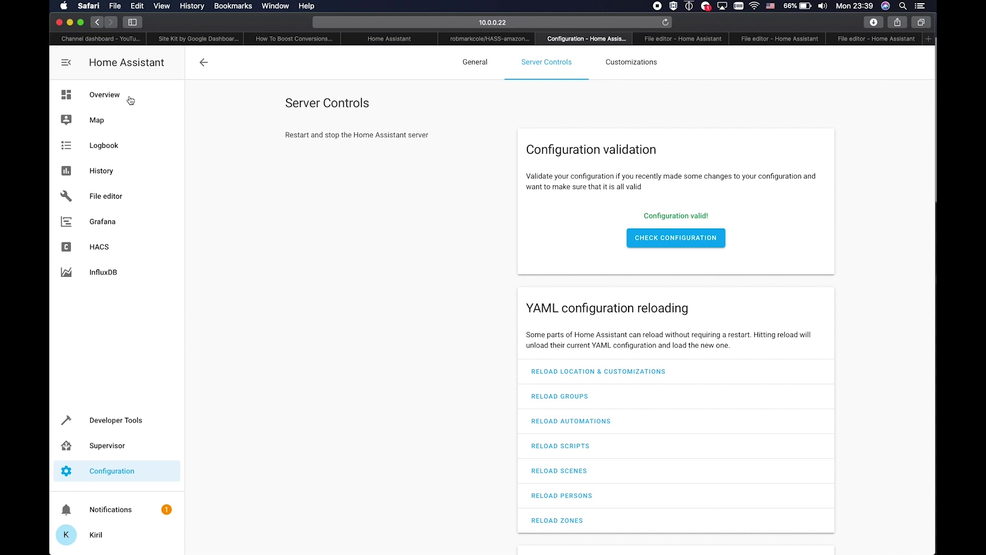
On the Overview dashboard, switch Kitchen Lights off and back on to trigger a scan.
{"action": "left_click", "coordinate": [129, 99]}
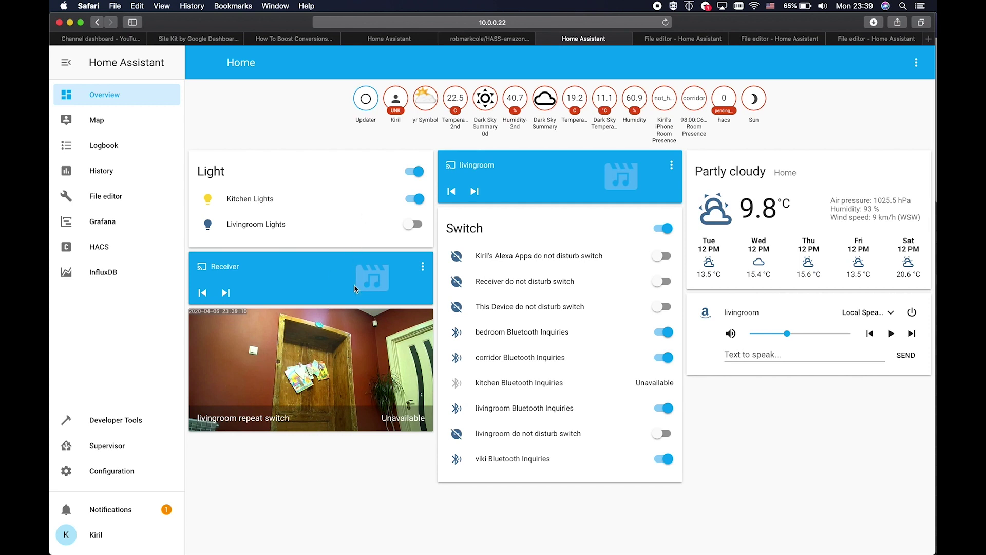
{"action": "left_click", "coordinate": [414, 200]}
{"action": "left_click", "coordinate": [414, 200]}
In Developer Tools > States, show image_processing.rekognition_person_sonoff_cam, now reading 0.
{"action": "left_click", "coordinate": [688, 40]}
{"action": "left_click", "coordinate": [758, 39]}
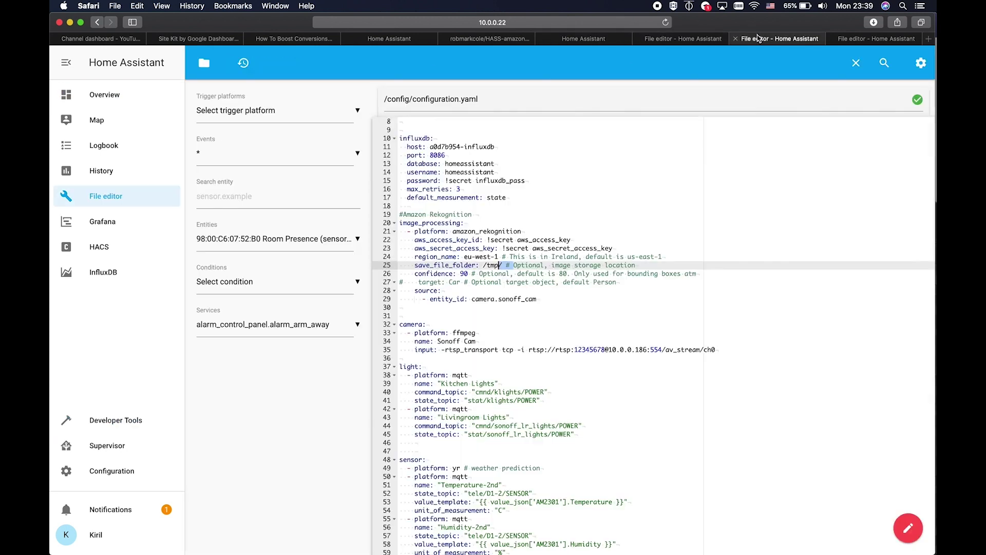
{"action": "left_click", "coordinate": [669, 38]}
{"action": "left_click", "coordinate": [389, 167]}
{"action": "type", "text": "im"}
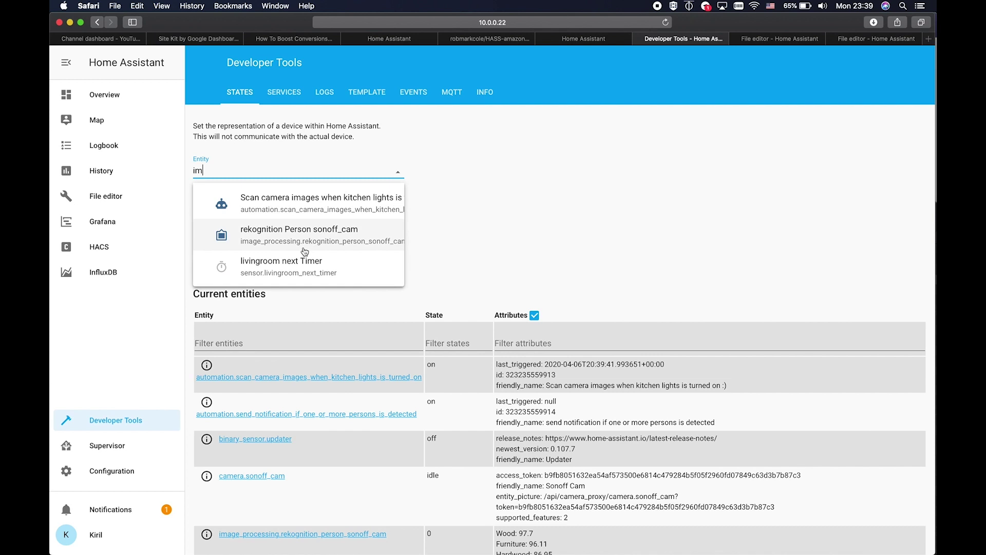
{"action": "left_click", "coordinate": [306, 249]}
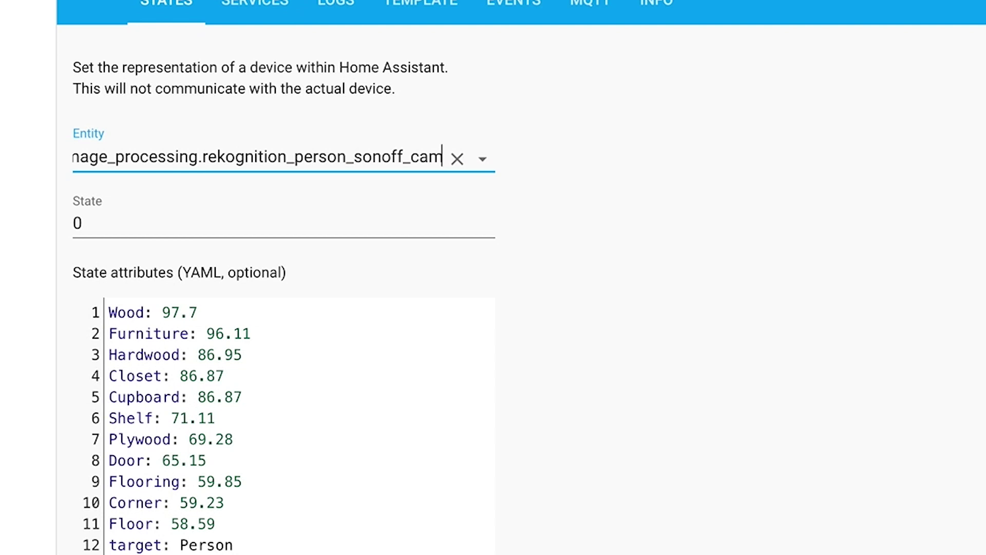
Toggle Kitchen Lights off and on from Overview, then open the resulting HAbot photo notification.
{"action": "left_click", "coordinate": [117, 95]}
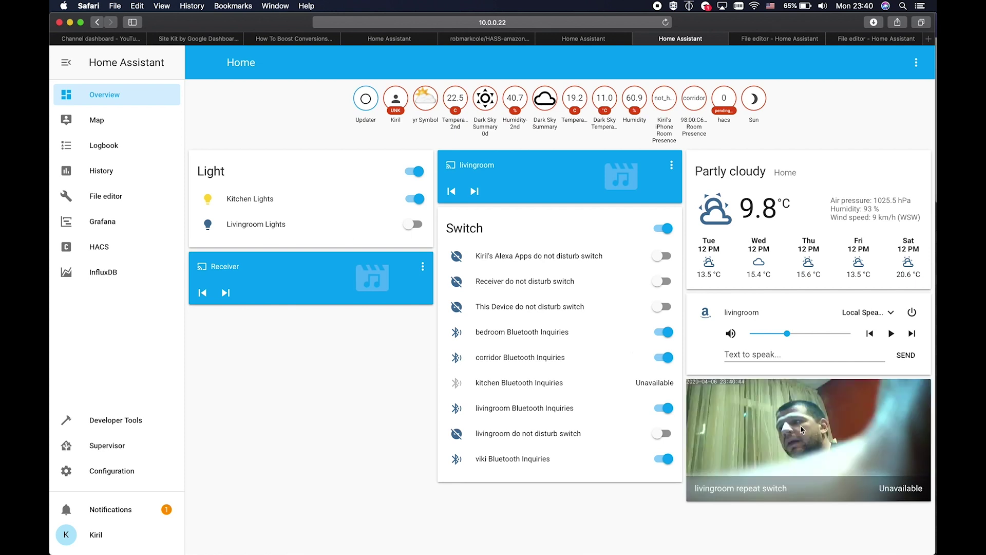
{"action": "left_click", "coordinate": [414, 205]}
{"action": "left_click", "coordinate": [415, 205]}
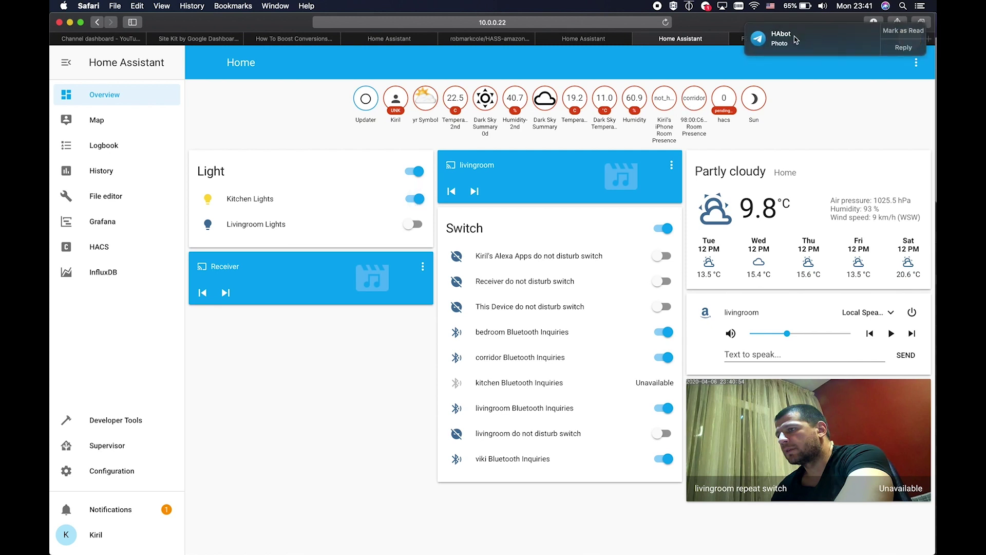
{"action": "left_click", "coordinate": [792, 43]}
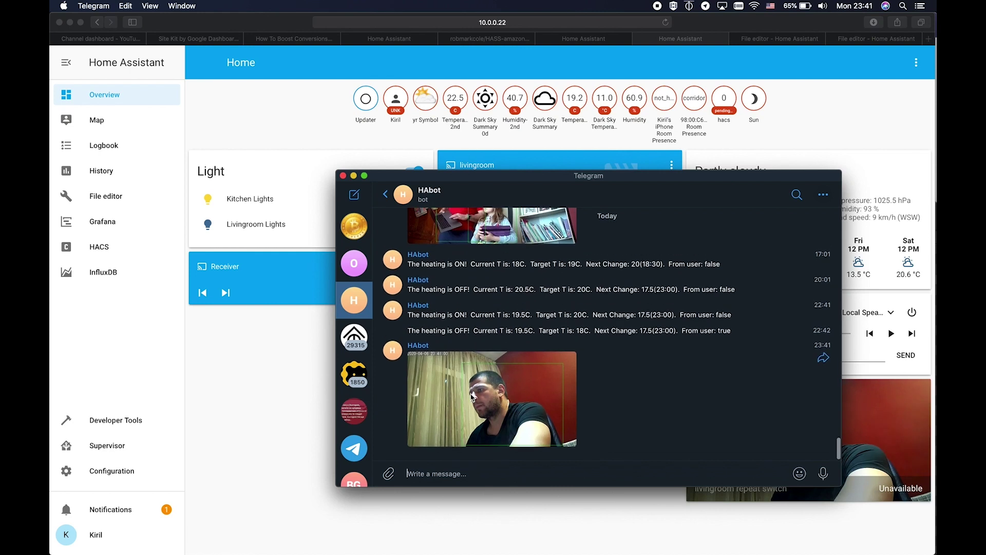
Open the 23:41 Sonoff camera snapshot full size, showing the green person-detection box.
{"action": "left_click", "coordinate": [487, 402]}
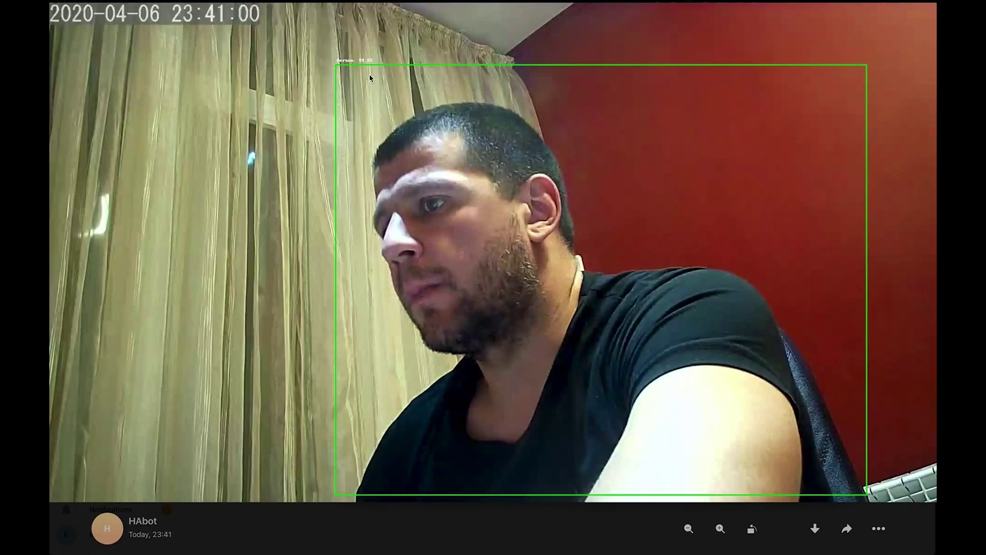